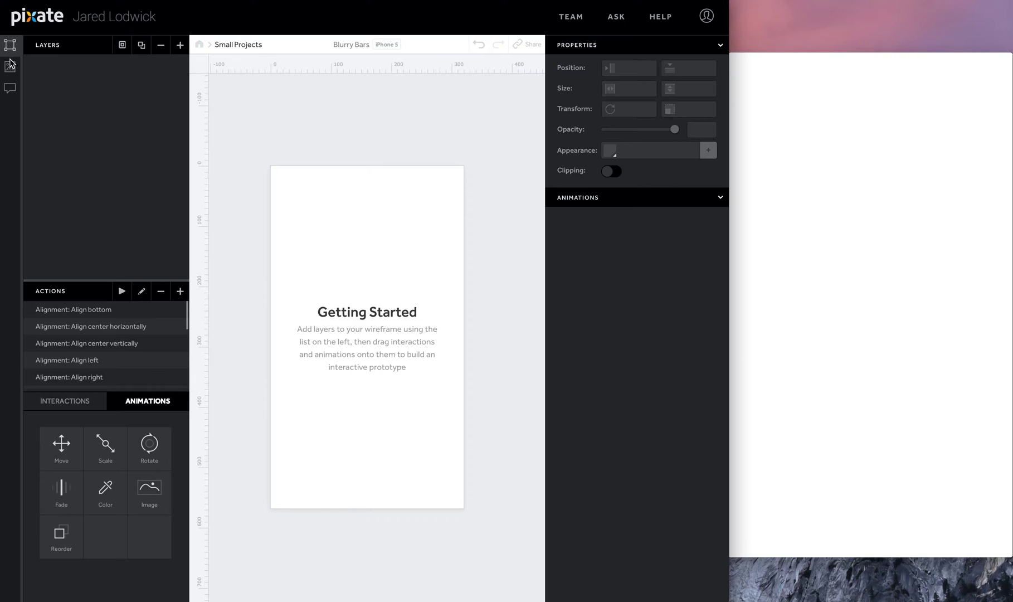
Step: Place Footer.png at the bottom, Nav.png at the top and Photos.png just below the nav
{"action": "left_click", "coordinate": [11, 67]}
{"action": "left_click", "coordinate": [86, 210]}
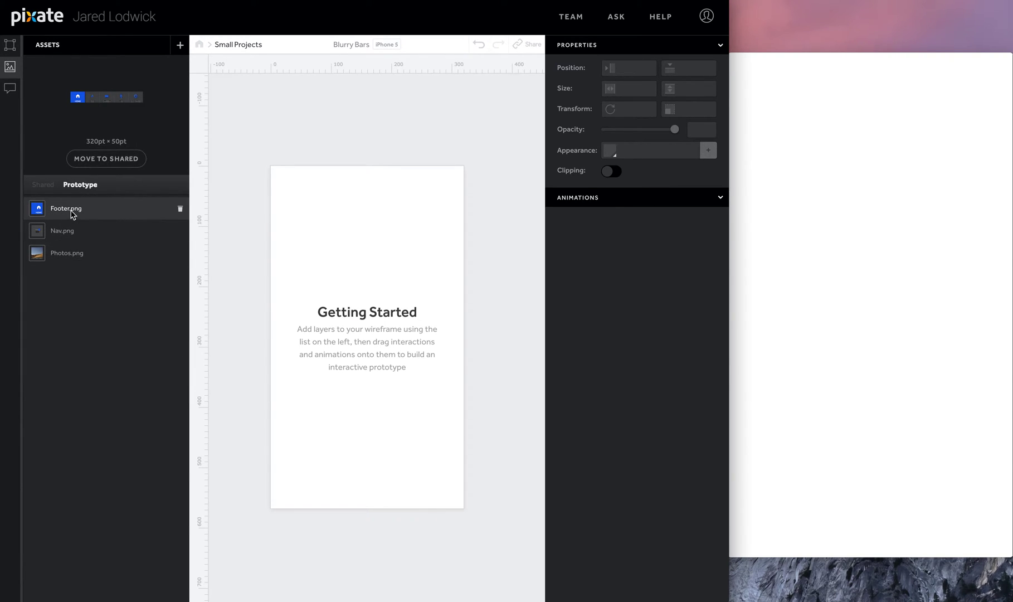
{"action": "left_click_drag", "start_coordinate": [73, 214], "coordinate": [376, 500]}
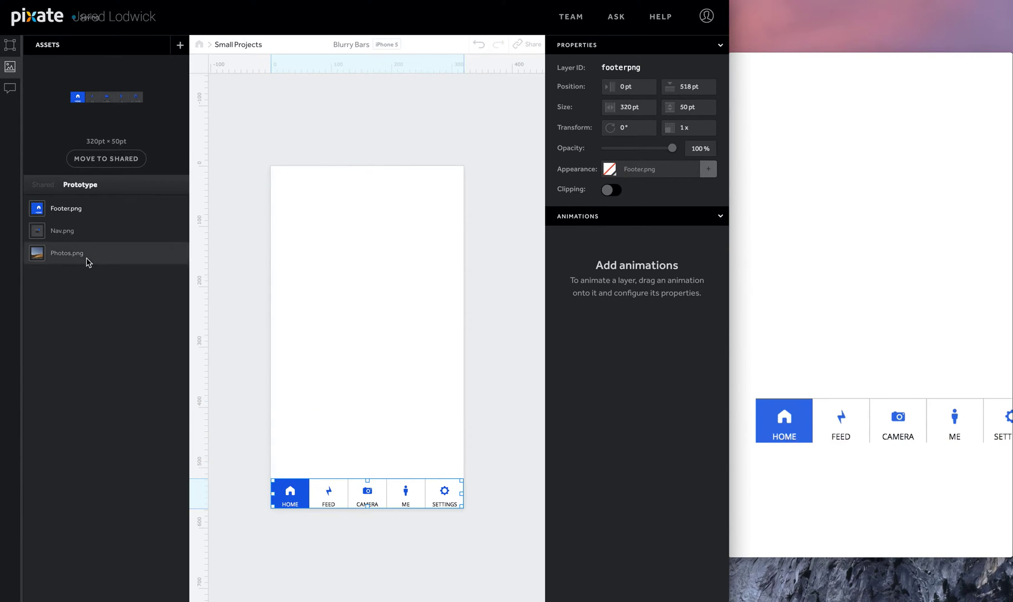
{"action": "left_click_drag", "start_coordinate": [74, 233], "coordinate": [349, 179]}
{"action": "left_click_drag", "start_coordinate": [76, 254], "coordinate": [389, 240]}
{"action": "left_click_drag", "start_coordinate": [387, 158], "coordinate": [378, 241]}
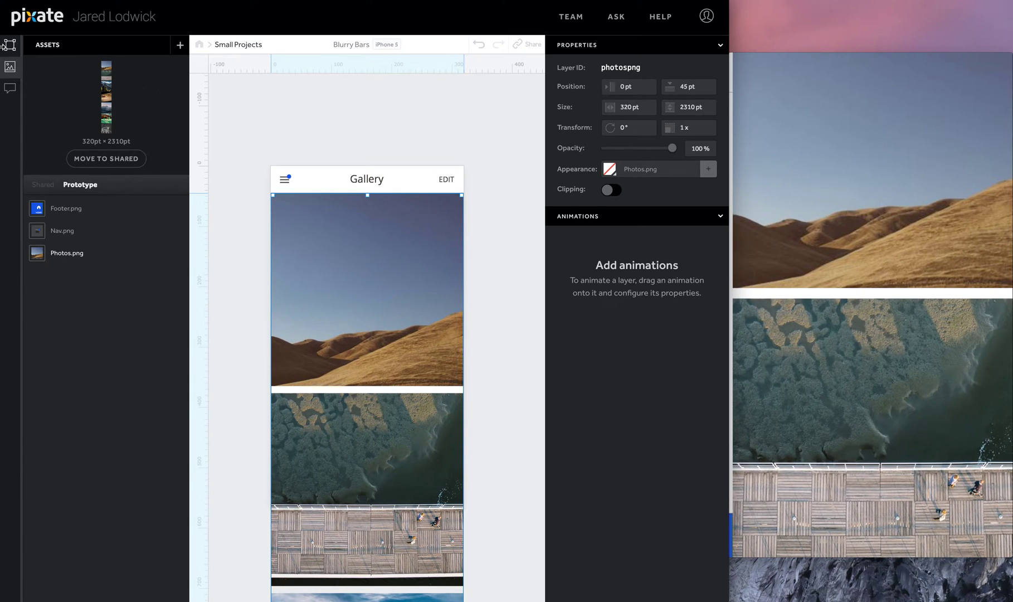
Step: Reorder layers so Nav.png is on top and Footer.png sits above Photos.png
{"action": "left_click", "coordinate": [5, 47]}
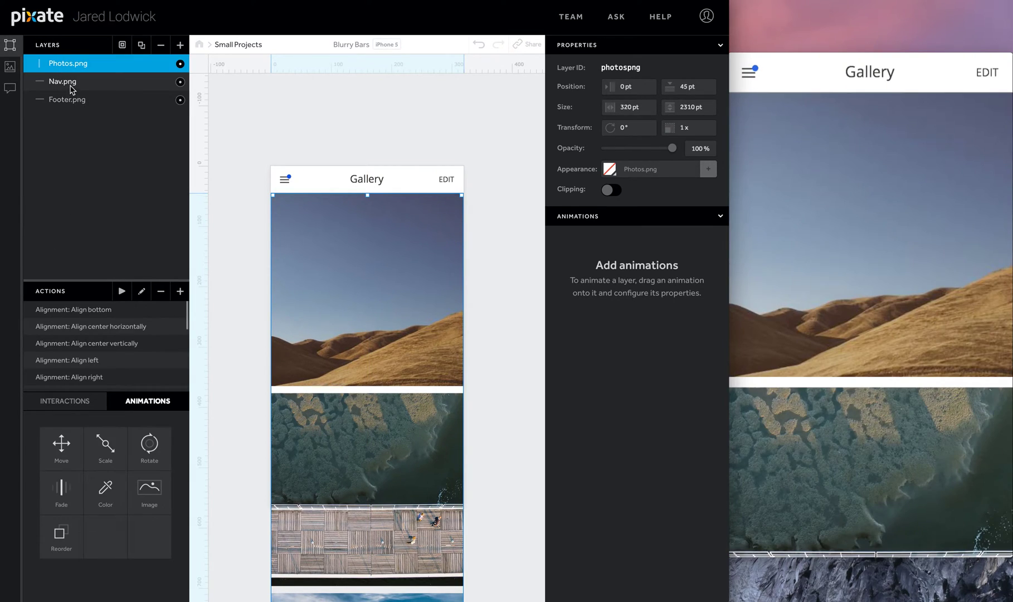
{"action": "left_click_drag", "start_coordinate": [71, 89], "coordinate": [71, 60]}
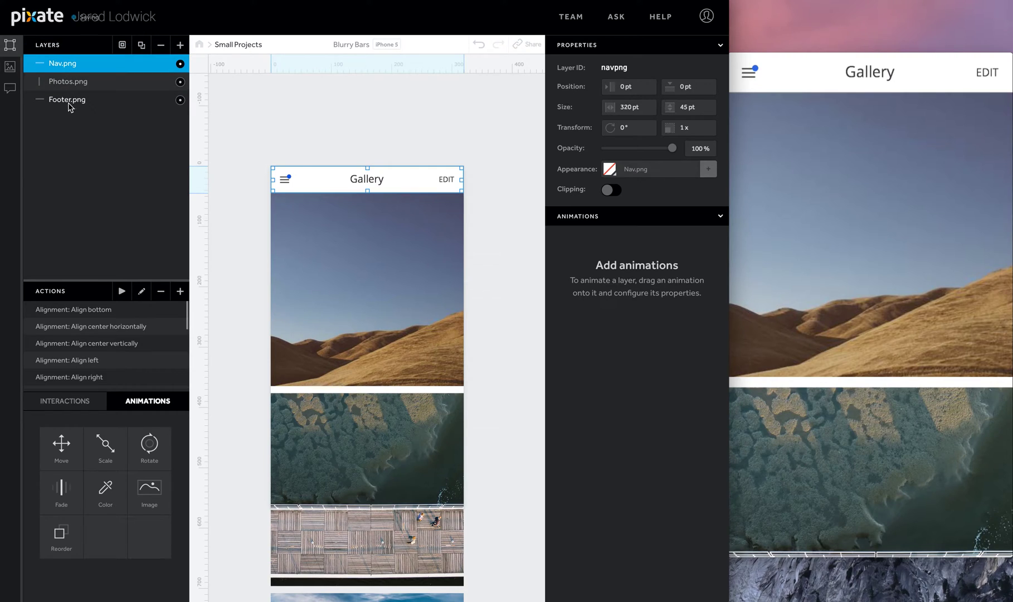
{"action": "mouse_move", "coordinate": [68, 106]}
{"action": "left_mouse_down"}
{"action": "mouse_move", "coordinate": [70, 75]}
{"action": "mouse_move", "coordinate": [71, 90]}
{"action": "left_mouse_up"}
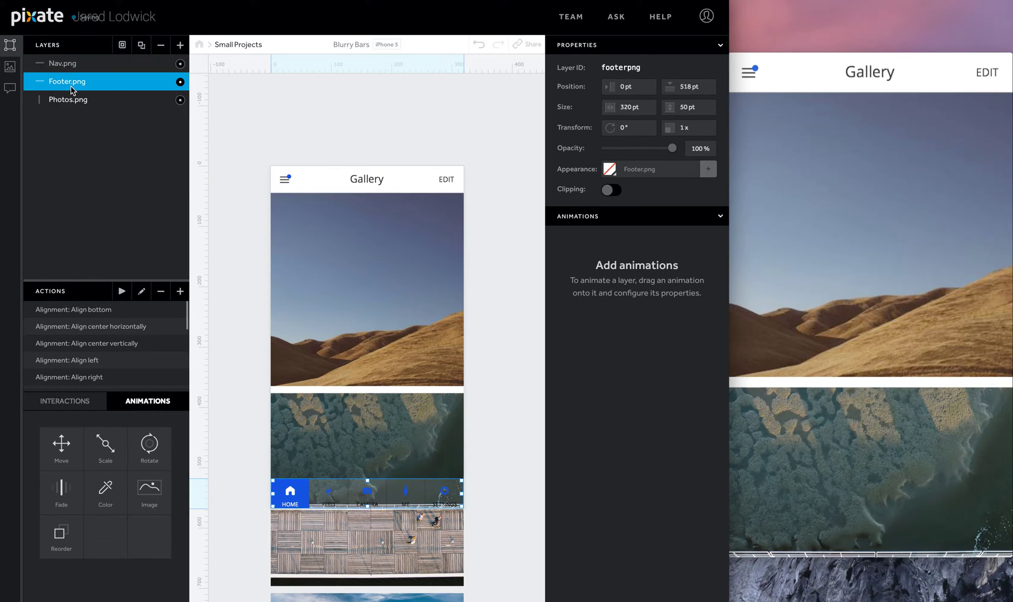
{"action": "left_click", "coordinate": [72, 100]}
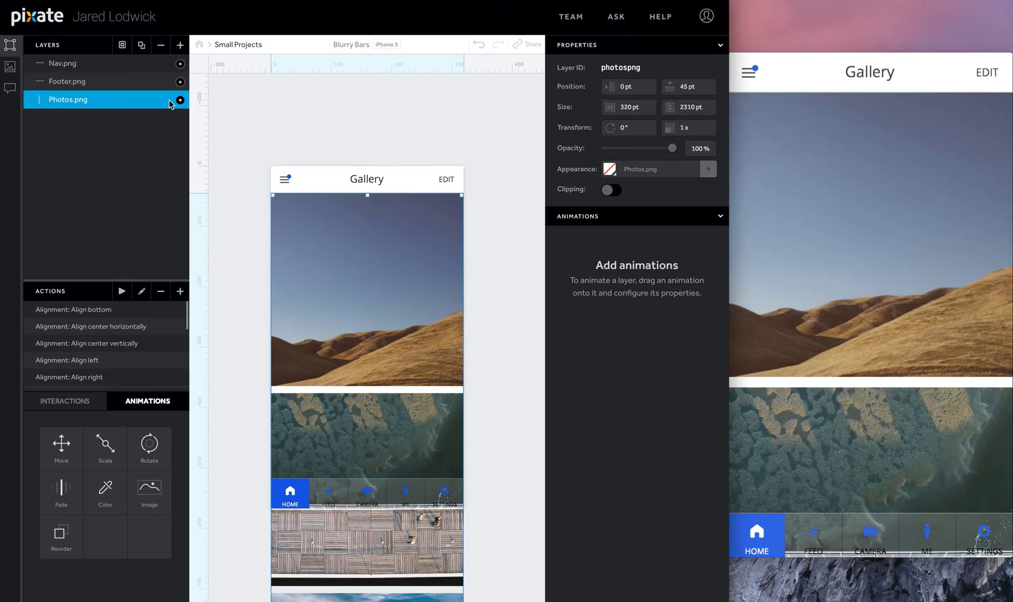
Step: Add a 320×473 layer at 0,45 below the nav, name it Scroll and fill it white
{"action": "left_click", "coordinate": [181, 49]}
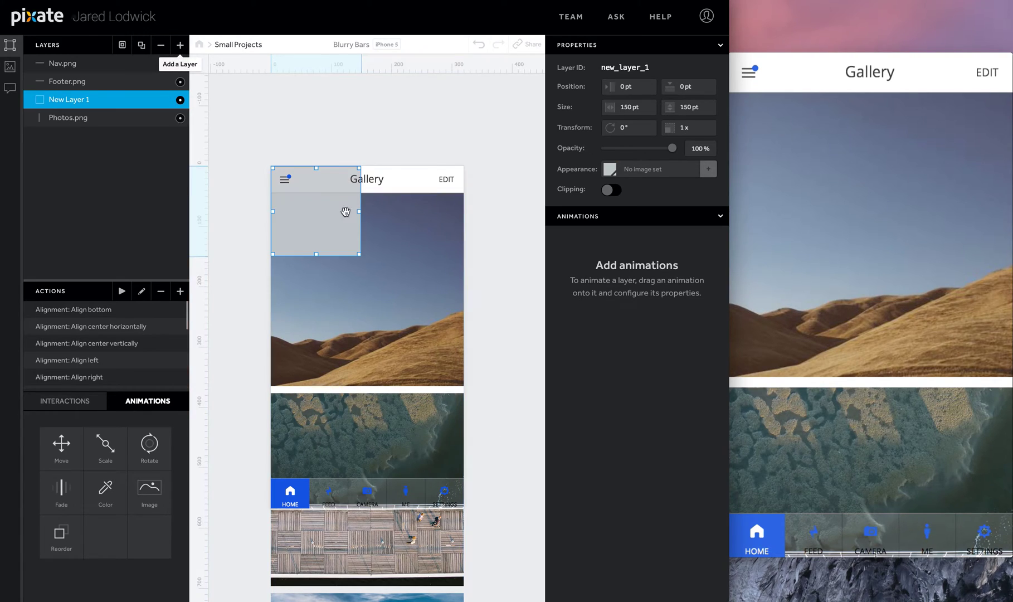
{"action": "left_click_drag", "start_coordinate": [339, 219], "coordinate": [465, 473]}
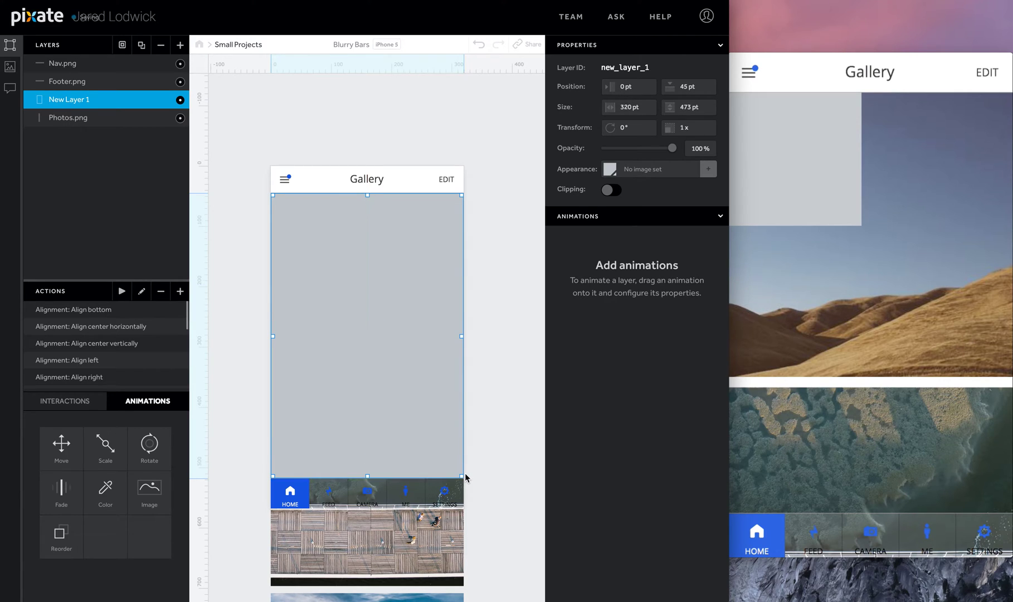
{"action": "double_click", "coordinate": [69, 100]}
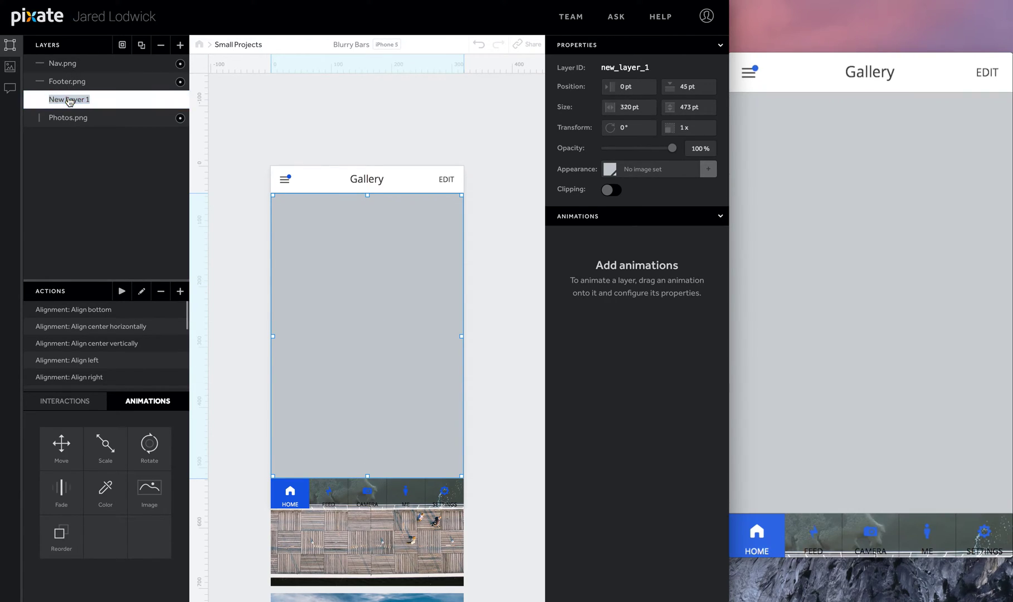
{"action": "type", "text": "Scroll"}
{"action": "key", "text": "Return"}
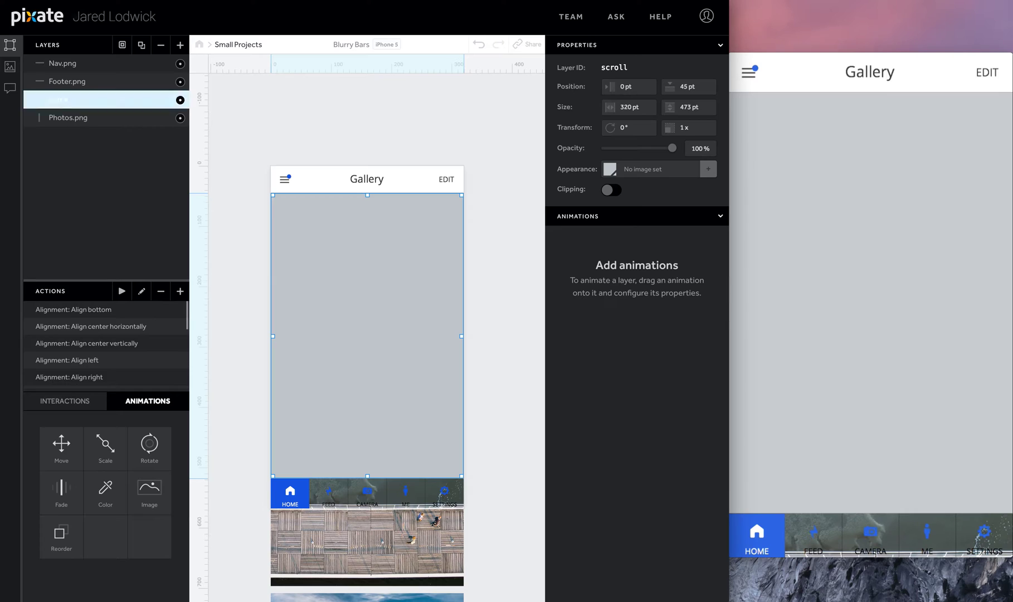
{"action": "left_click", "coordinate": [610, 169]}
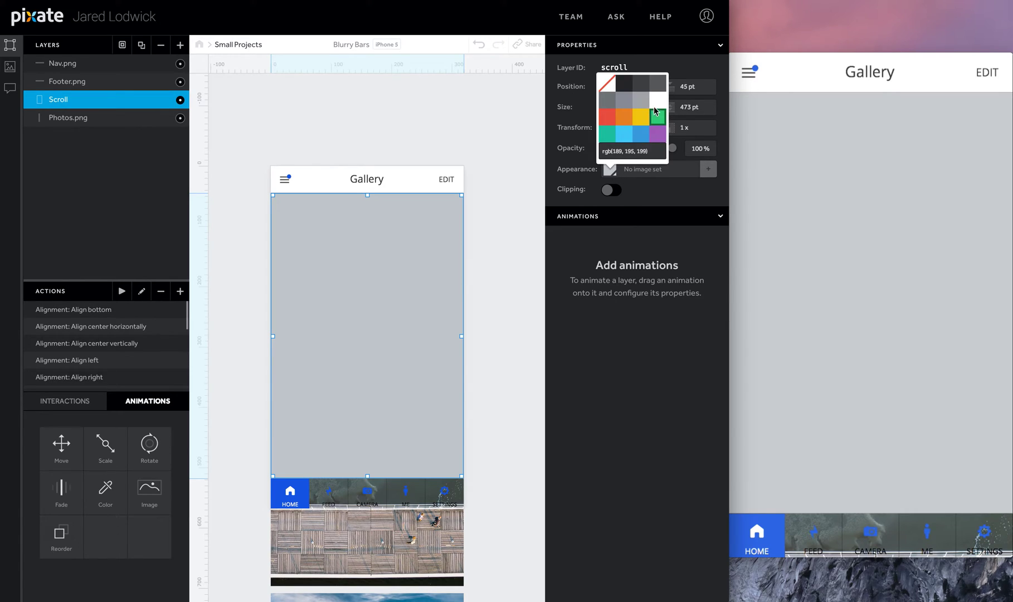
{"action": "left_click", "coordinate": [659, 109]}
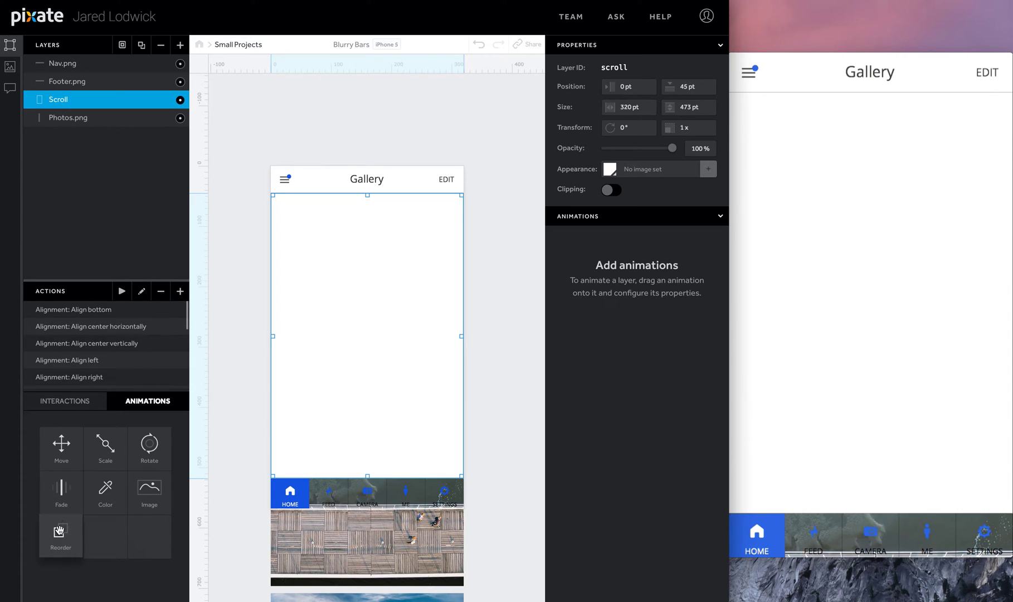
Step: Give the Scroll layer a Scroll interaction and swipe the preview to test gallery scrolling
{"action": "left_click", "coordinate": [69, 401]}
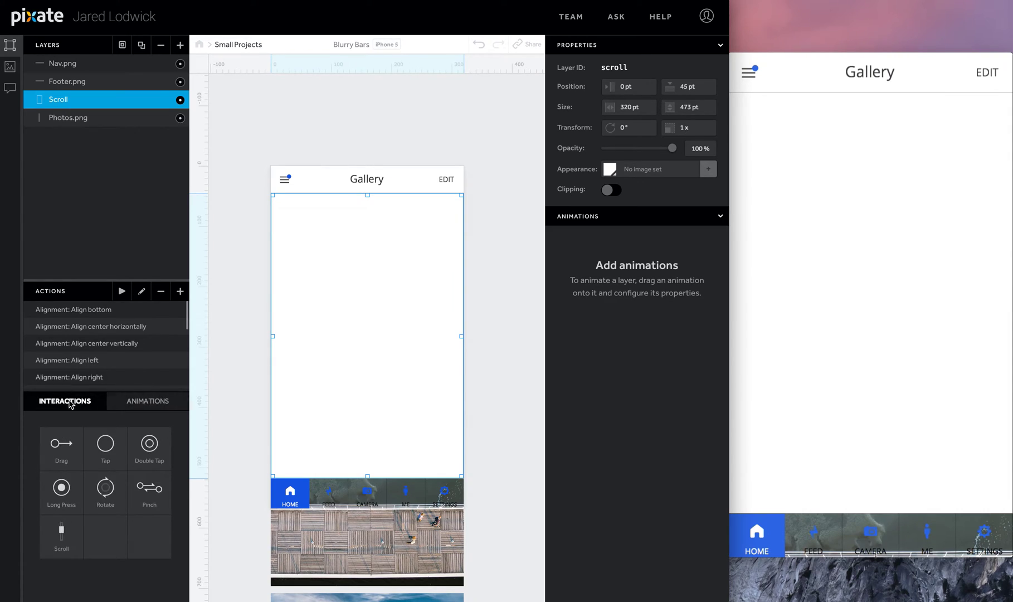
{"action": "left_click_drag", "start_coordinate": [61, 538], "coordinate": [64, 104]}
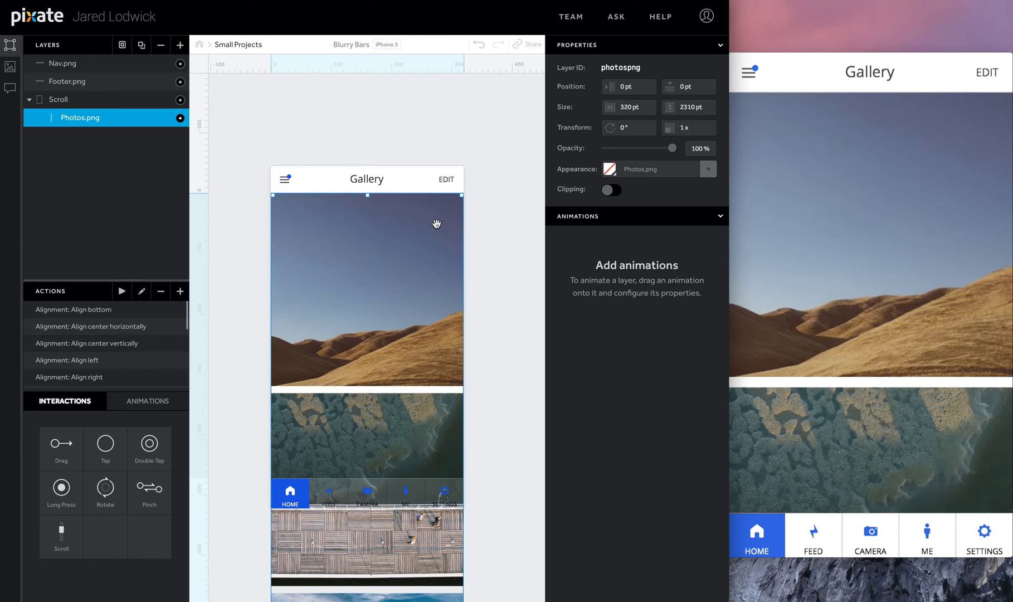
{"action": "mouse_move", "coordinate": [809, 424]}
{"action": "left_mouse_down"}
{"action": "mouse_move", "coordinate": [800, 366]}
{"action": "mouse_move", "coordinate": [817, 413]}
{"action": "left_mouse_up"}
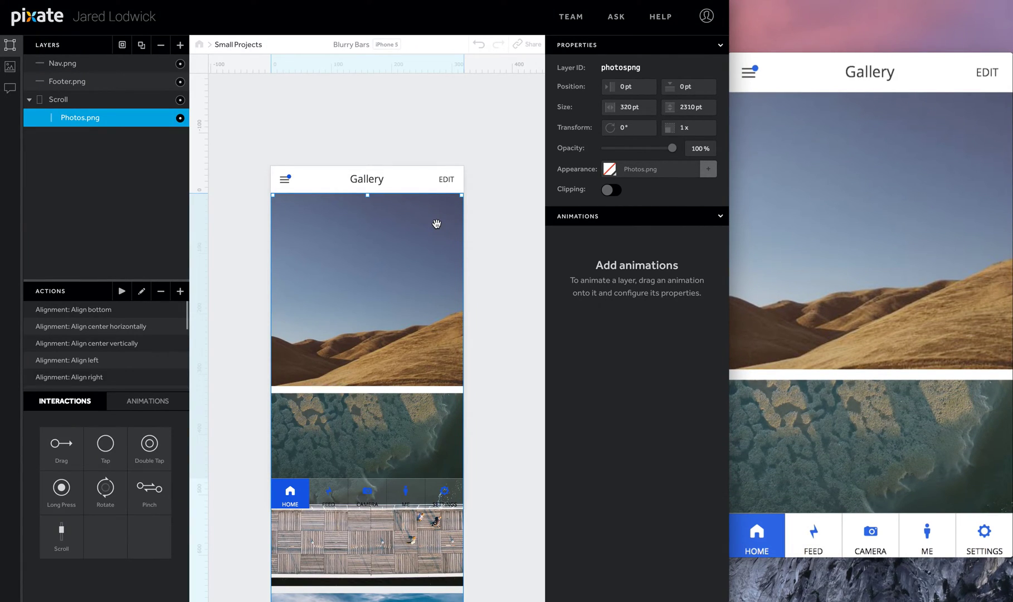
{"action": "left_click_drag", "start_coordinate": [746, 279], "coordinate": [791, 334]}
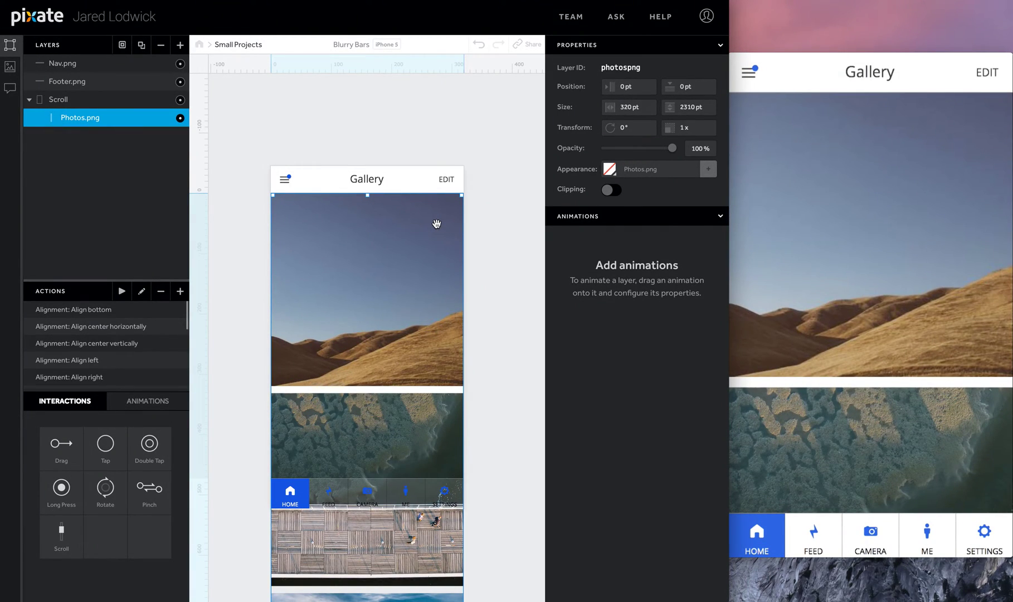
{"action": "left_click_drag", "start_coordinate": [827, 426], "coordinate": [818, 226]}
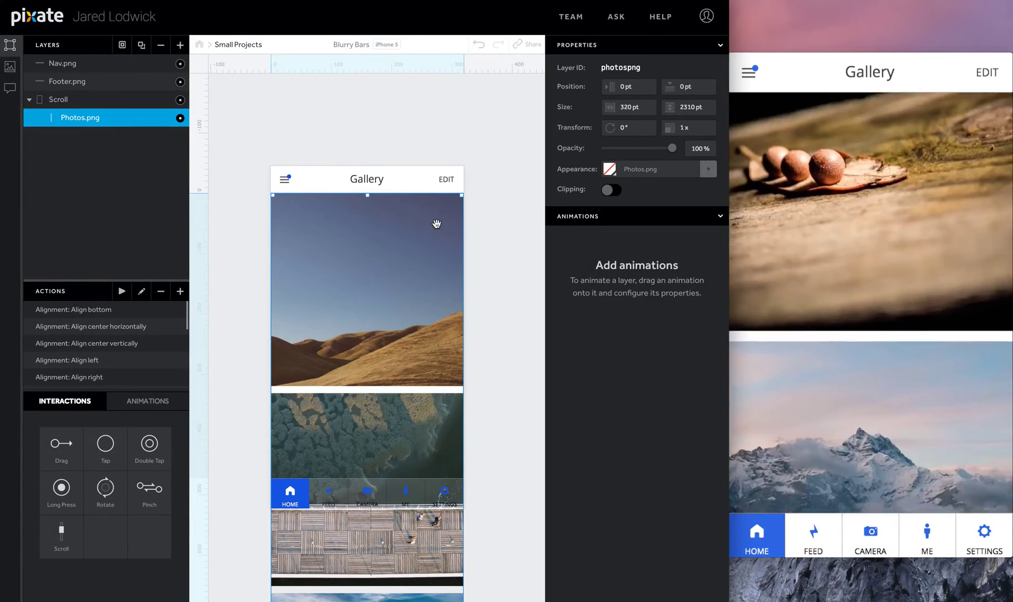
{"action": "left_click_drag", "start_coordinate": [810, 312], "coordinate": [810, 380]}
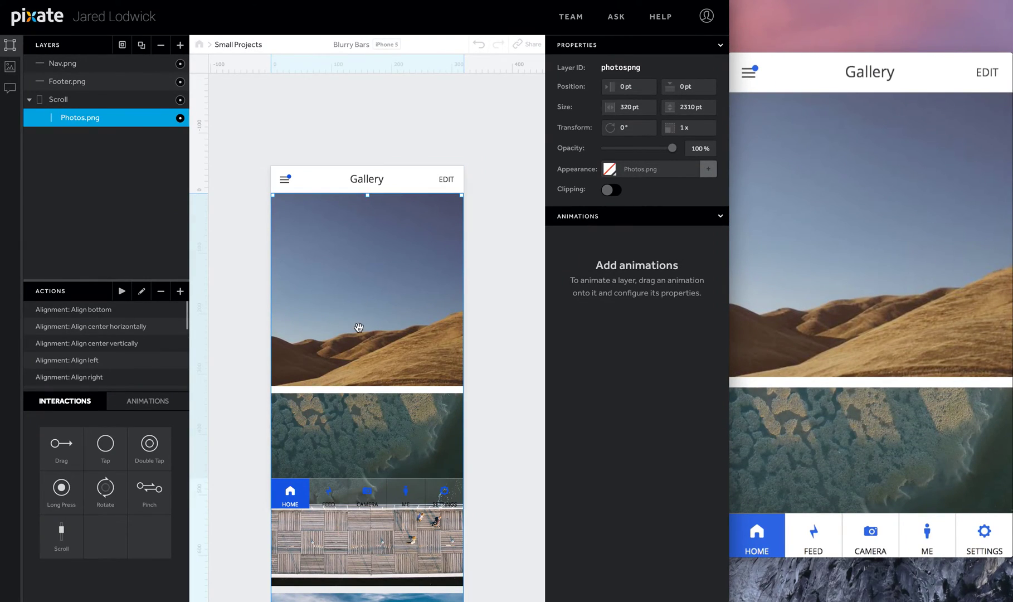
Step: Toggle clipping off and back on for the Scroll layer, then clear the selection
{"action": "left_click", "coordinate": [108, 104]}
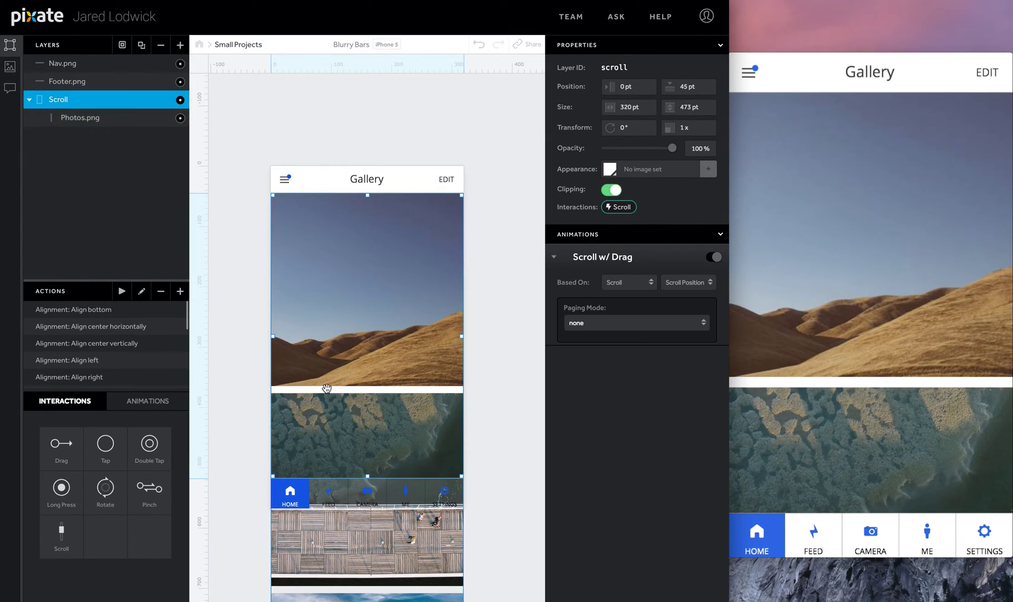
{"action": "left_click", "coordinate": [612, 190]}
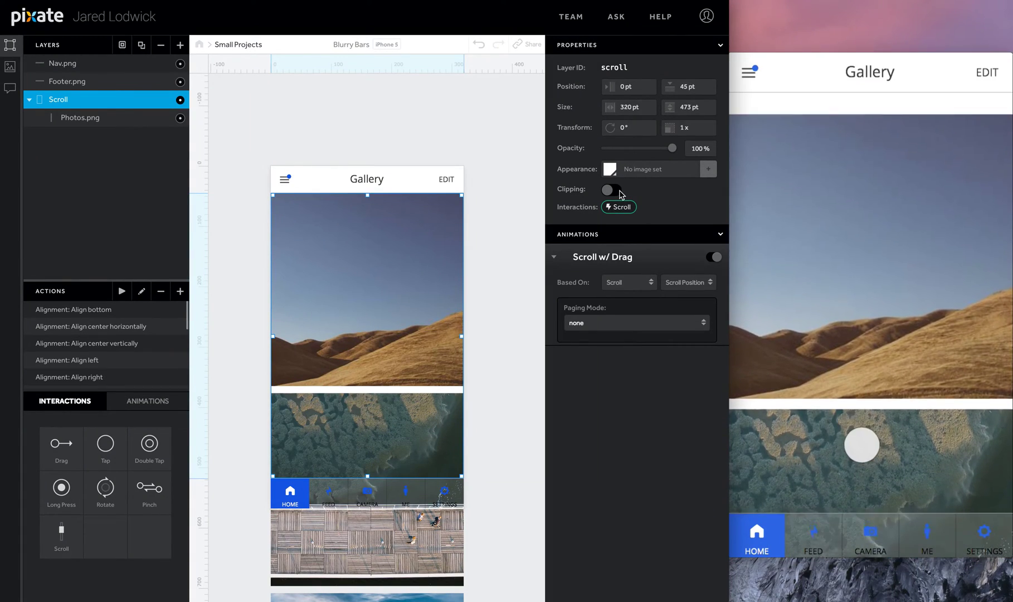
{"action": "left_click", "coordinate": [616, 193]}
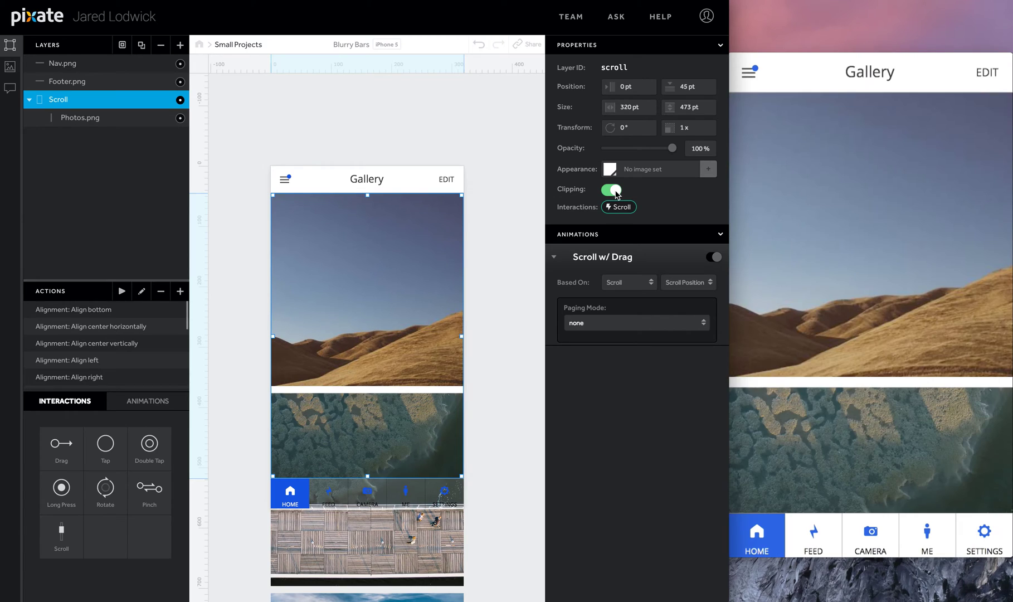
{"action": "left_click", "coordinate": [337, 122]}
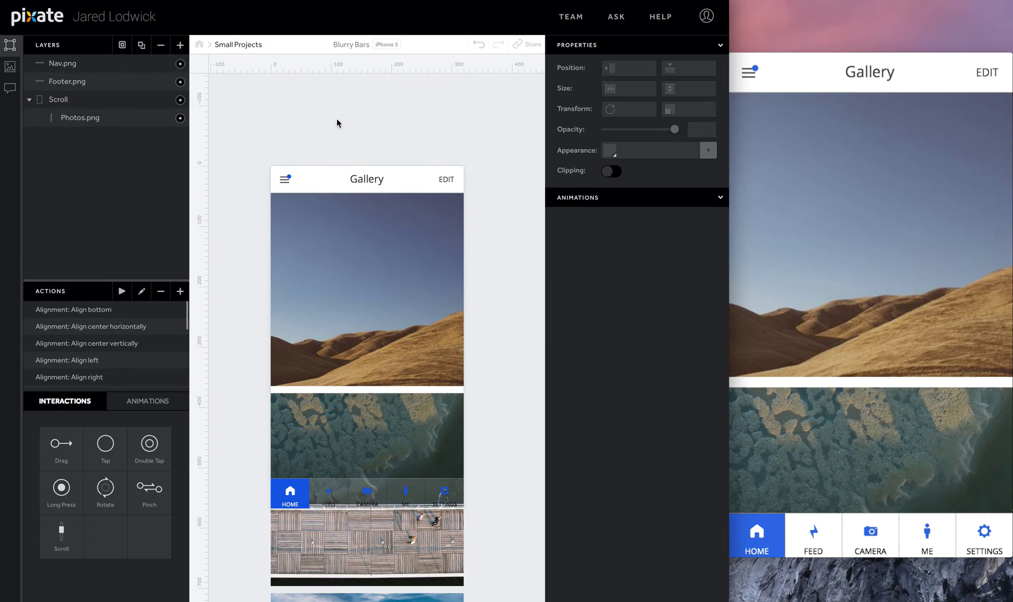
Step: In Sketch, duplicate the iPhone 5 artboard and move the copy to the right
{"action": "key", "text": "super+Tab"}
{"action": "key", "text": "super+Tab"}
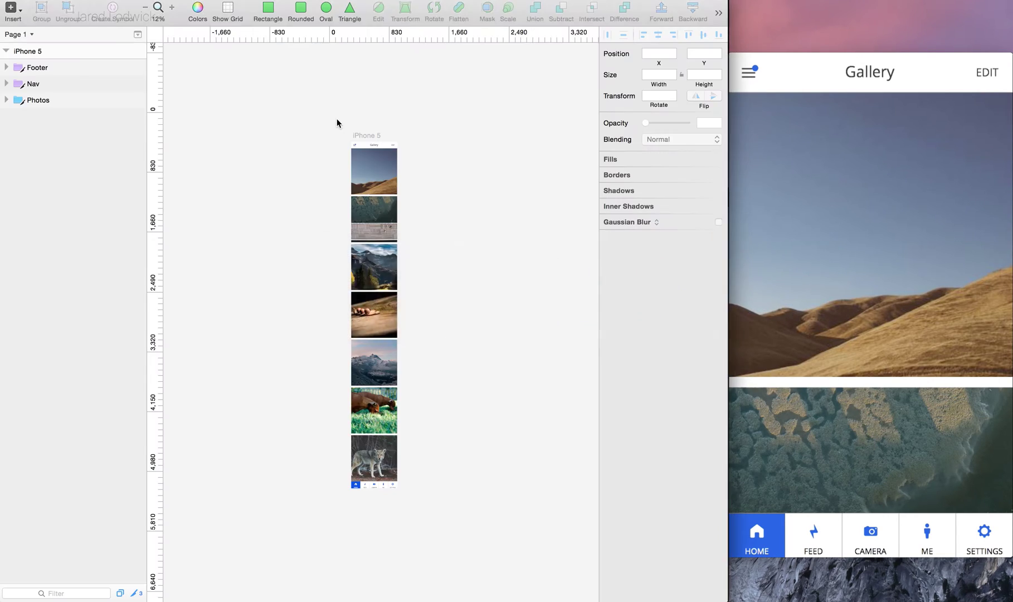
{"action": "left_click", "coordinate": [363, 135]}
{"action": "key", "text": "super+2"}
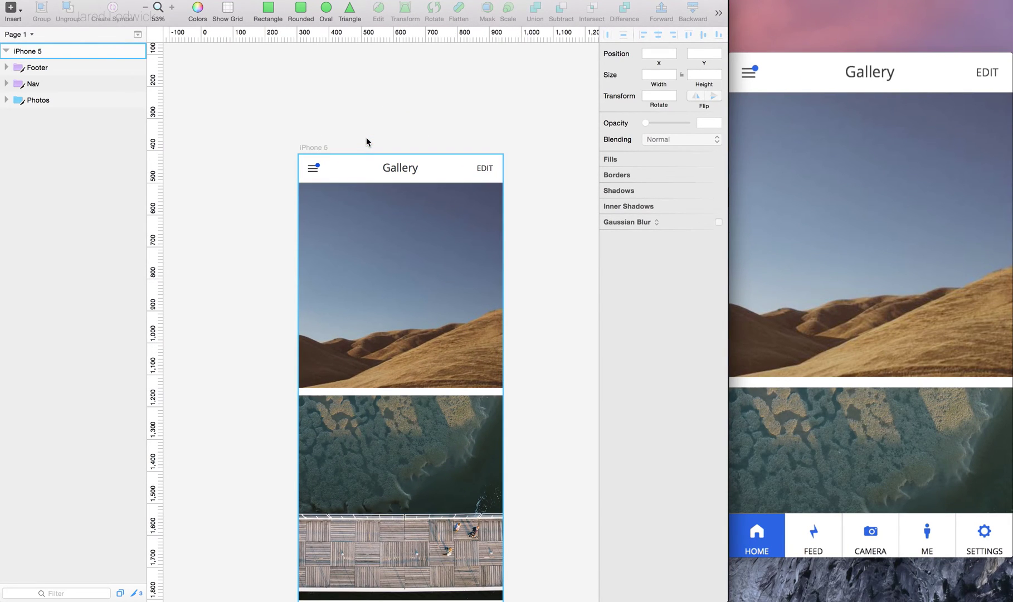
{"action": "key", "text": "super+minus"}
{"action": "key", "text": "super+minus"}
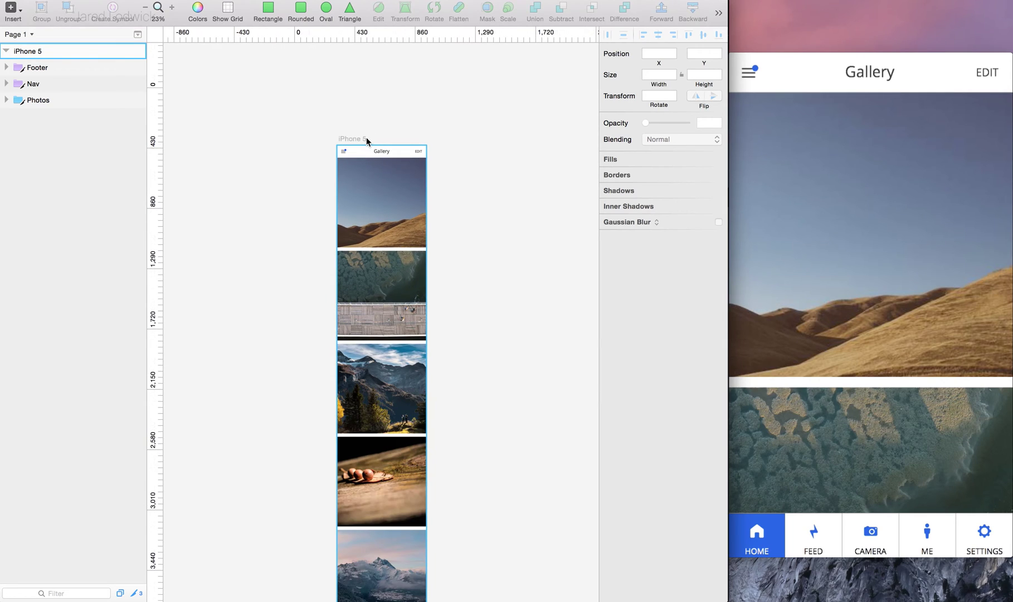
{"action": "key", "text": "super+minus"}
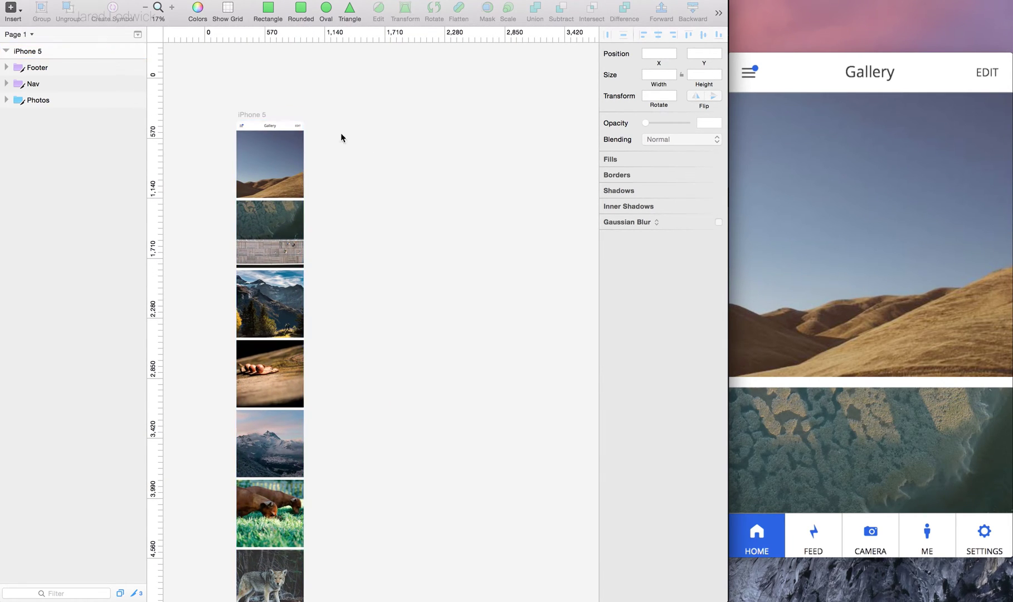
{"action": "left_click", "coordinate": [248, 115]}
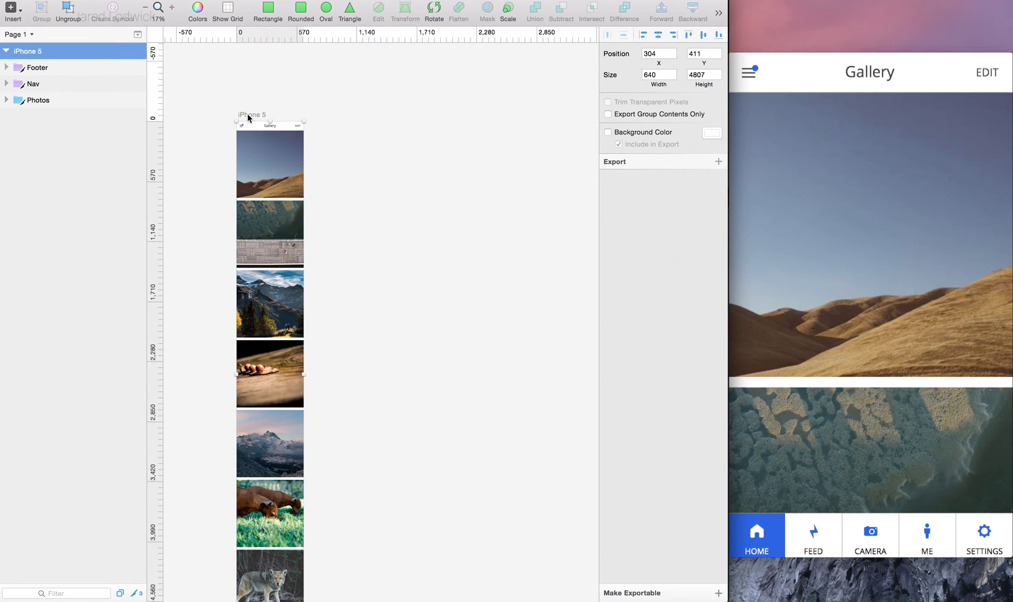
{"action": "key", "text": "super+d"}
{"action": "scroll", "coordinate": [384, 95], "scroll_direction": "up", "scroll_amount": 5}
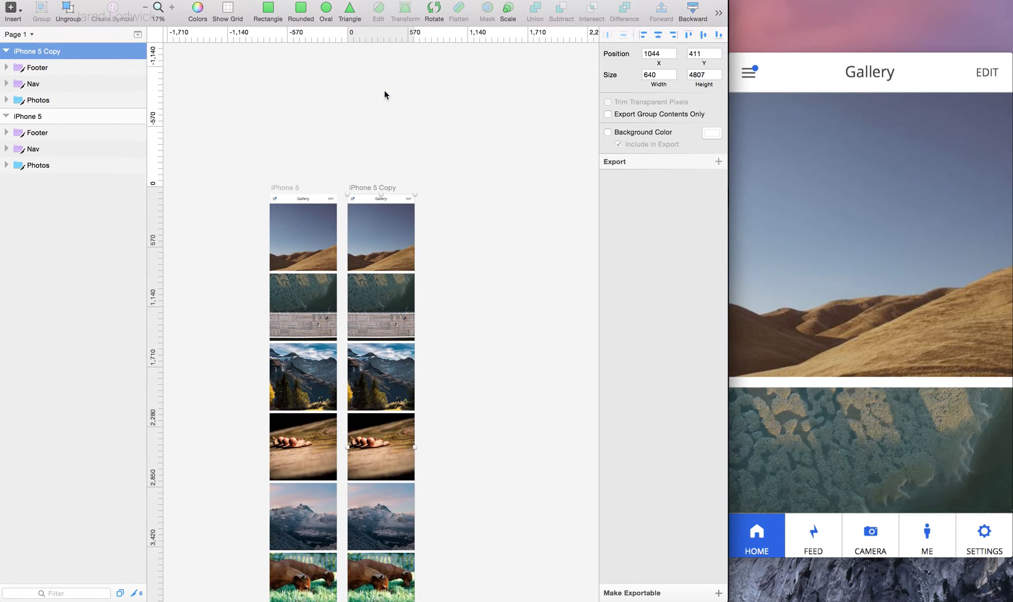
{"action": "left_click_drag", "start_coordinate": [355, 212], "coordinate": [434, 213]}
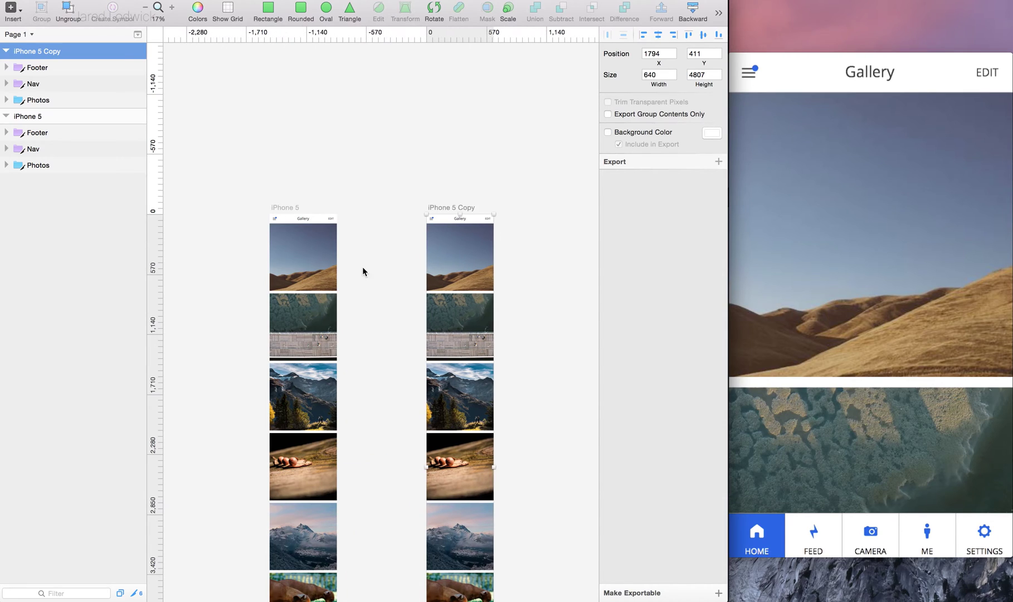
{"action": "left_click", "coordinate": [362, 269]}
Step: Delete the Nav and Footer groups from the iPhone 5 Copy artboard
{"action": "scroll", "coordinate": [362, 269], "scroll_direction": "right", "scroll_amount": 5}
{"action": "scroll", "coordinate": [362, 269], "scroll_direction": "down", "scroll_amount": 2}
{"action": "left_click", "coordinate": [372, 184]}
{"action": "key", "text": "BackSpace"}
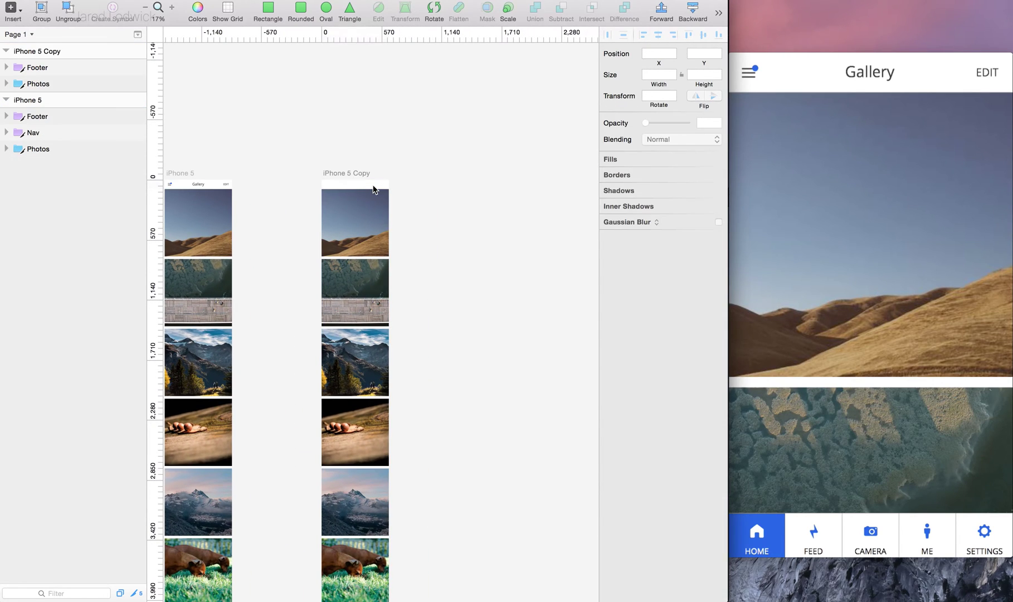
{"action": "scroll", "coordinate": [374, 186], "scroll_direction": "down", "scroll_amount": 10}
{"action": "left_click", "coordinate": [367, 189]}
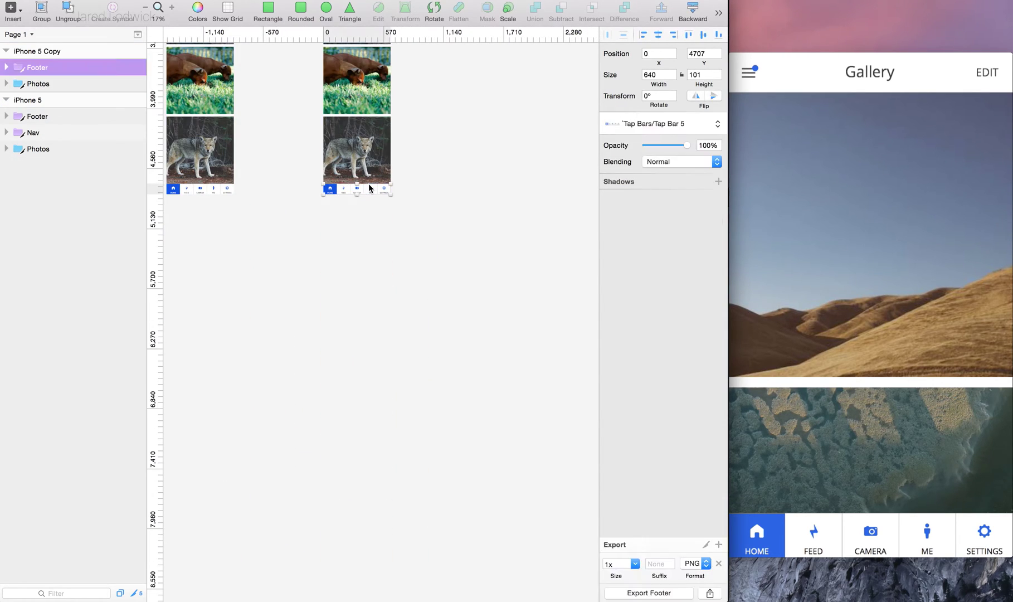
{"action": "key", "text": "BackSpace"}
{"action": "scroll", "coordinate": [368, 187], "scroll_direction": "up", "scroll_amount": 10}
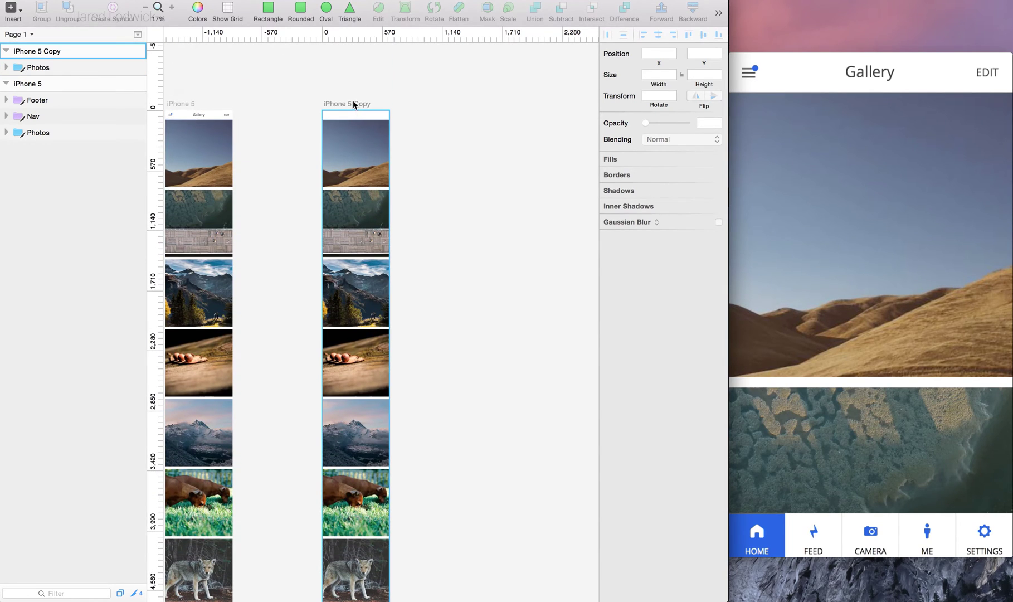
Step: Widen the iPhone 5 Copy artboard to 1352
{"action": "left_click", "coordinate": [353, 102]}
{"action": "left_click_drag", "start_coordinate": [389, 111], "coordinate": [464, 94]}
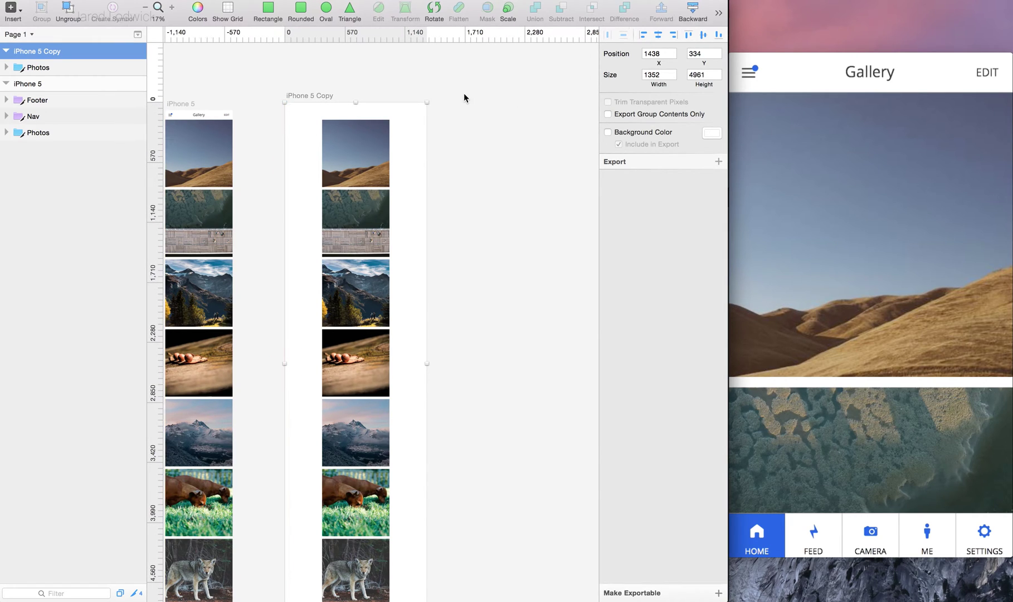
{"action": "left_click", "coordinate": [474, 121]}
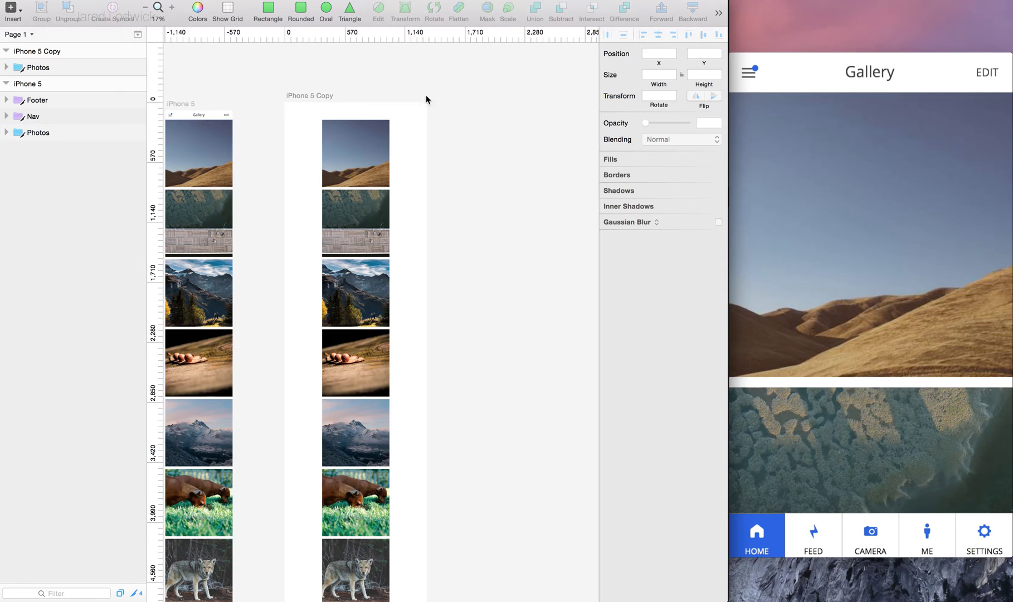
Step: Draw a rectangle covering the whole iPhone 5 Copy artboard
{"action": "key", "text": "r"}
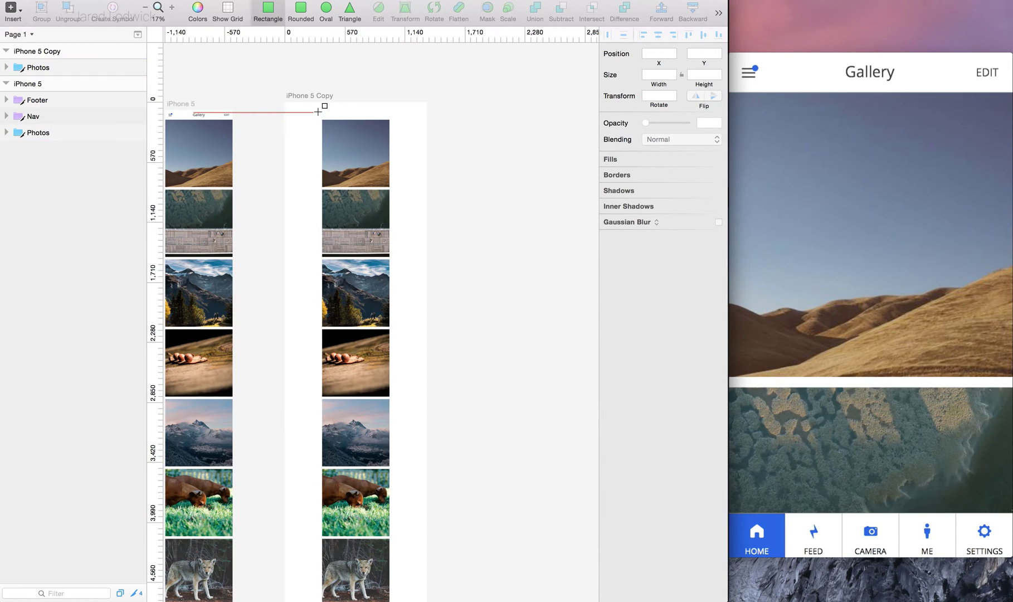
{"action": "left_click_drag", "start_coordinate": [292, 107], "coordinate": [431, 350]}
{"action": "scroll", "coordinate": [430, 350], "scroll_direction": "down", "scroll_amount": 5}
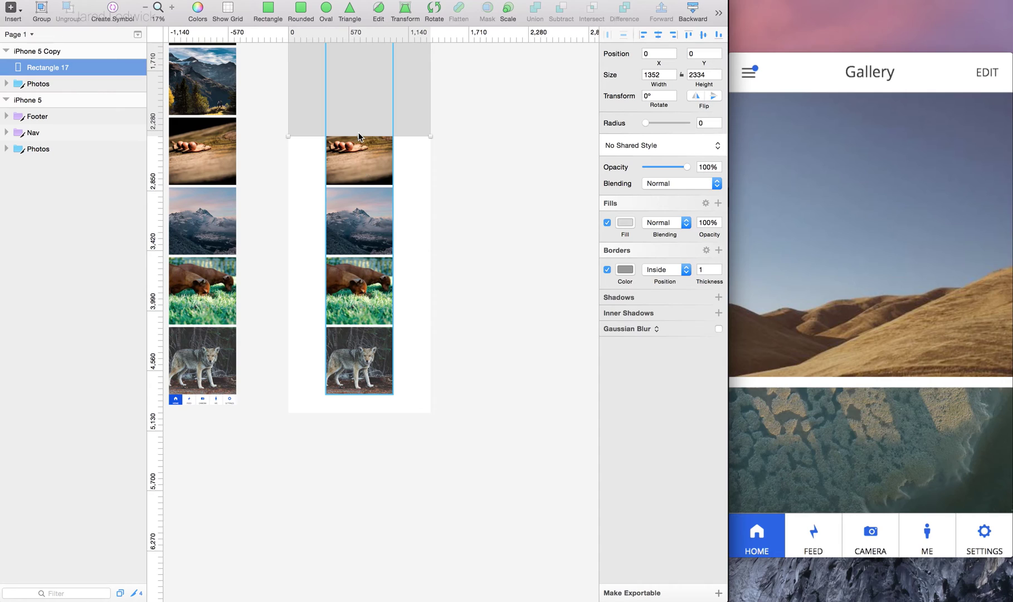
{"action": "left_click_drag", "start_coordinate": [358, 135], "coordinate": [375, 413]}
Step: Remove the rectangle's border and set its fill to white FFFFFF
{"action": "left_click", "coordinate": [606, 269]}
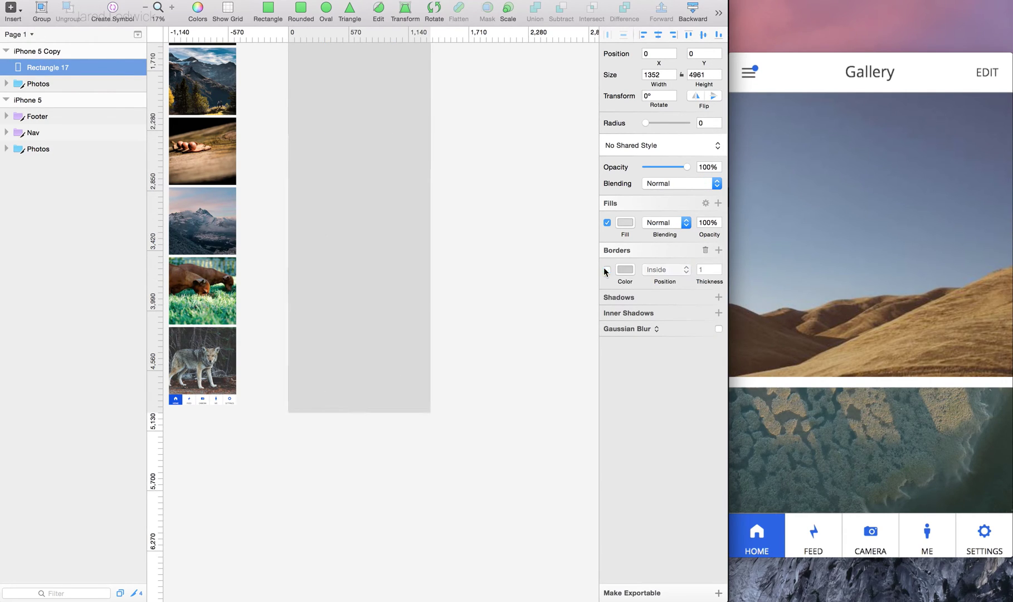
{"action": "left_click", "coordinate": [705, 250]}
{"action": "left_click", "coordinate": [624, 223]}
{"action": "left_click_drag", "start_coordinate": [642, 289], "coordinate": [470, 133]}
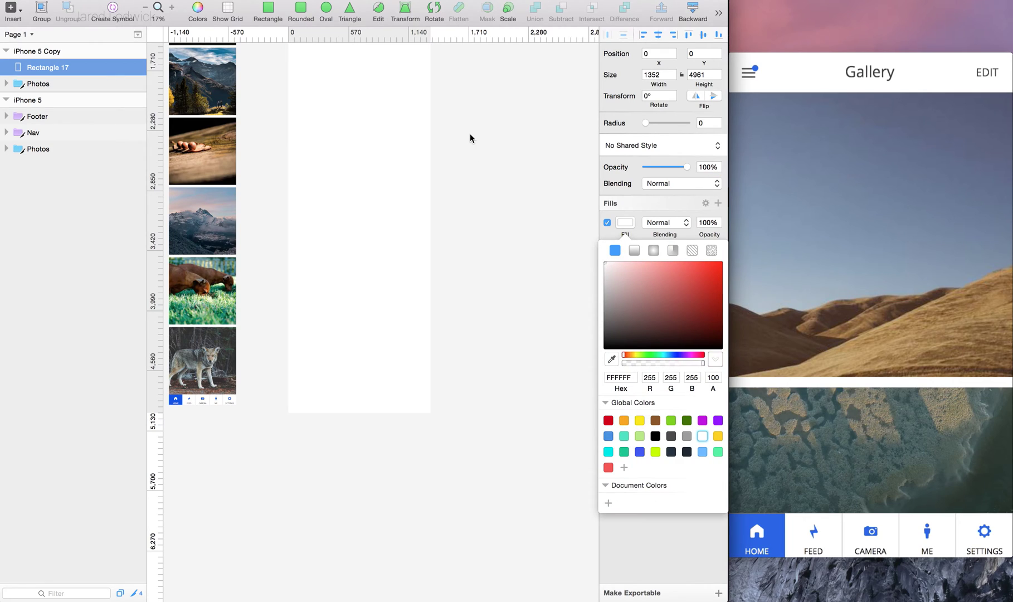
{"action": "left_click", "coordinate": [629, 535]}
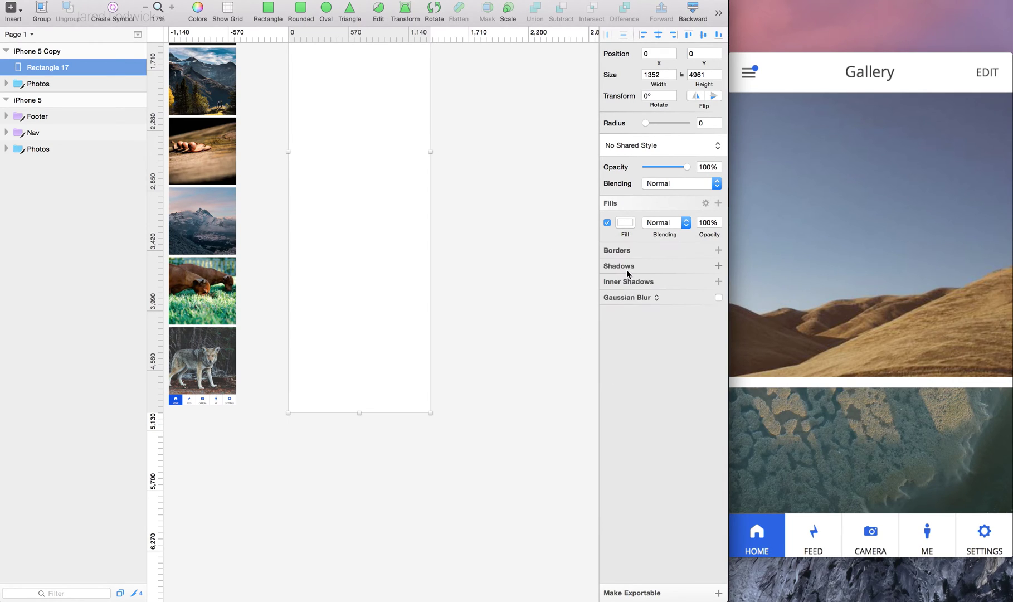
Step: Switch the rectangle's blur type to Background Blur
{"action": "left_click", "coordinate": [654, 298]}
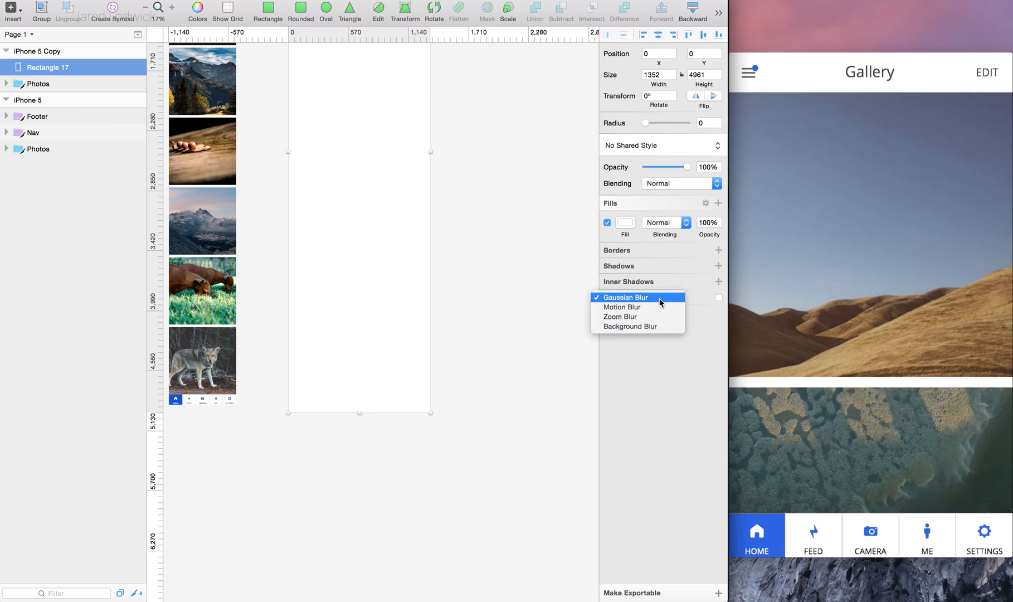
{"action": "left_click", "coordinate": [629, 327]}
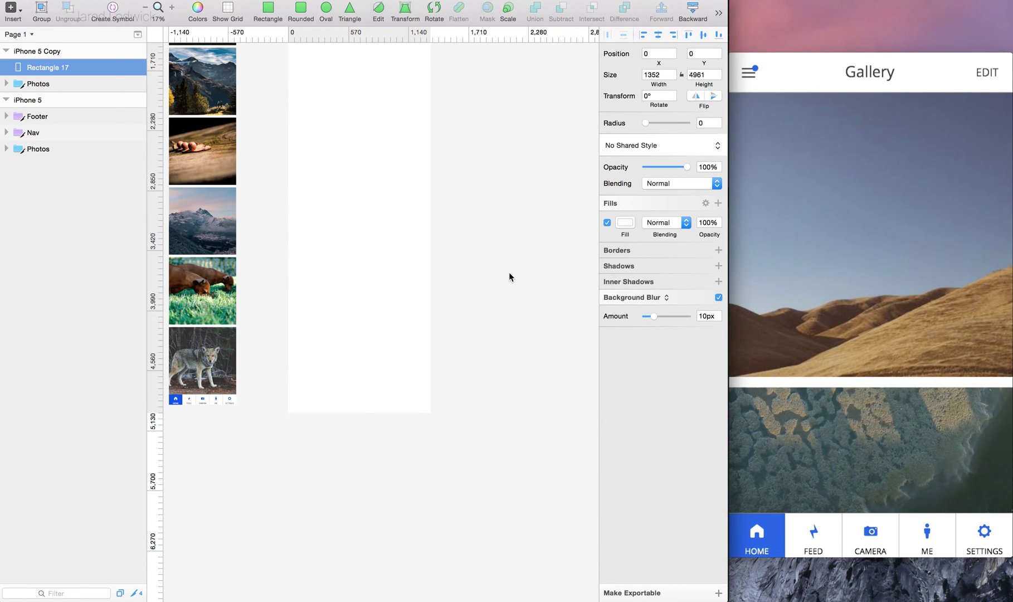
{"action": "scroll", "coordinate": [508, 276], "scroll_direction": "up", "scroll_amount": 5}
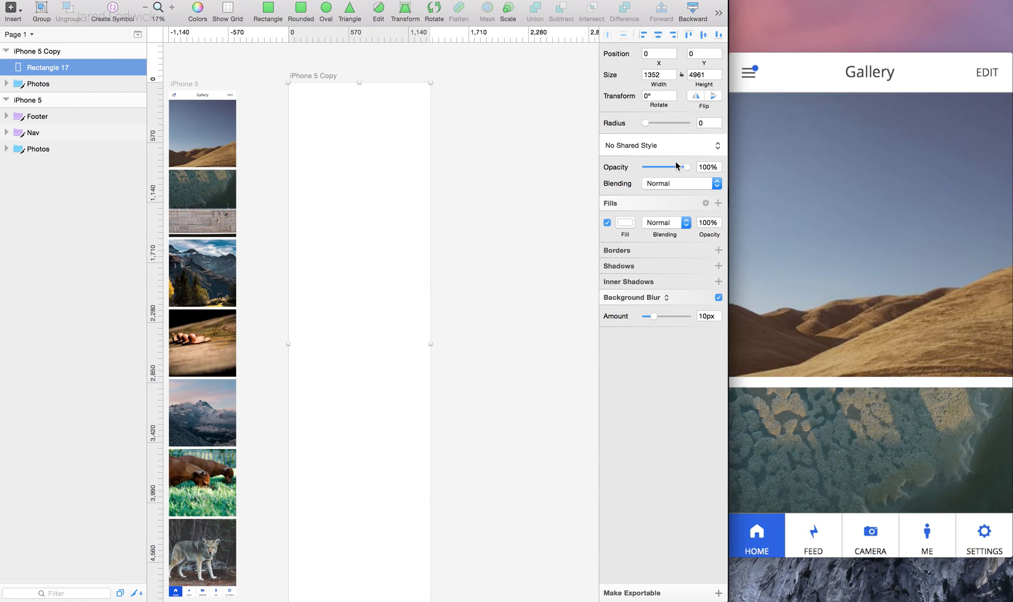
Step: Lower the white fill's opacity to 61% so the photos show through
{"action": "left_click_drag", "start_coordinate": [676, 165], "coordinate": [718, 177]}
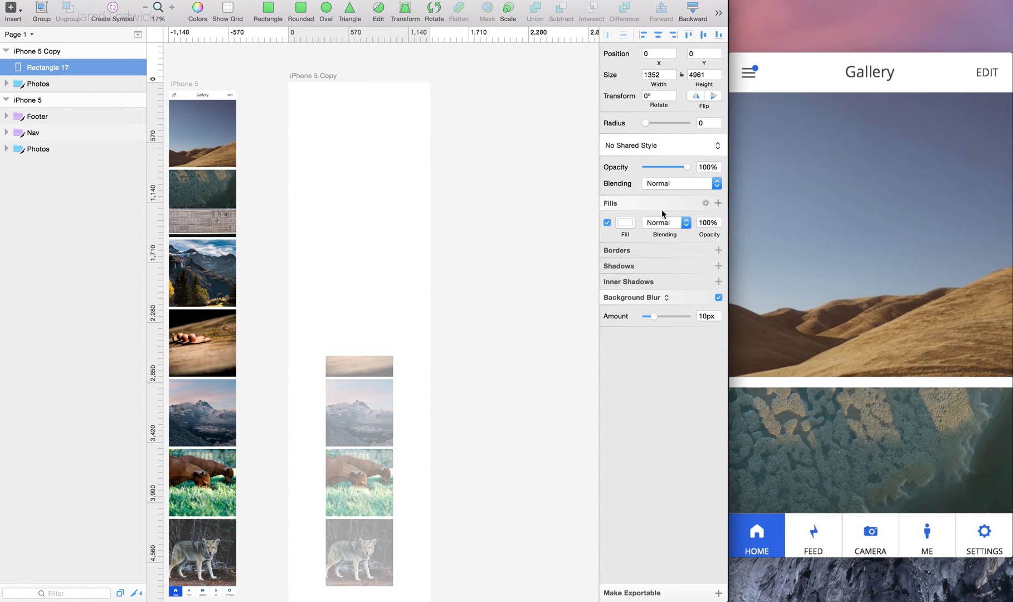
{"action": "left_click", "coordinate": [625, 223]}
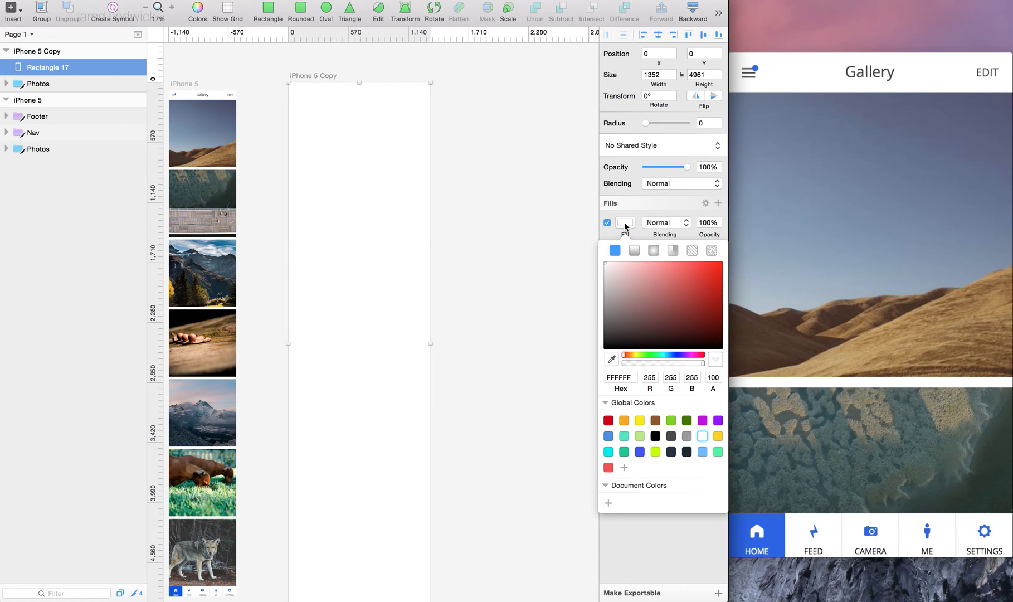
{"action": "left_click", "coordinate": [701, 362]}
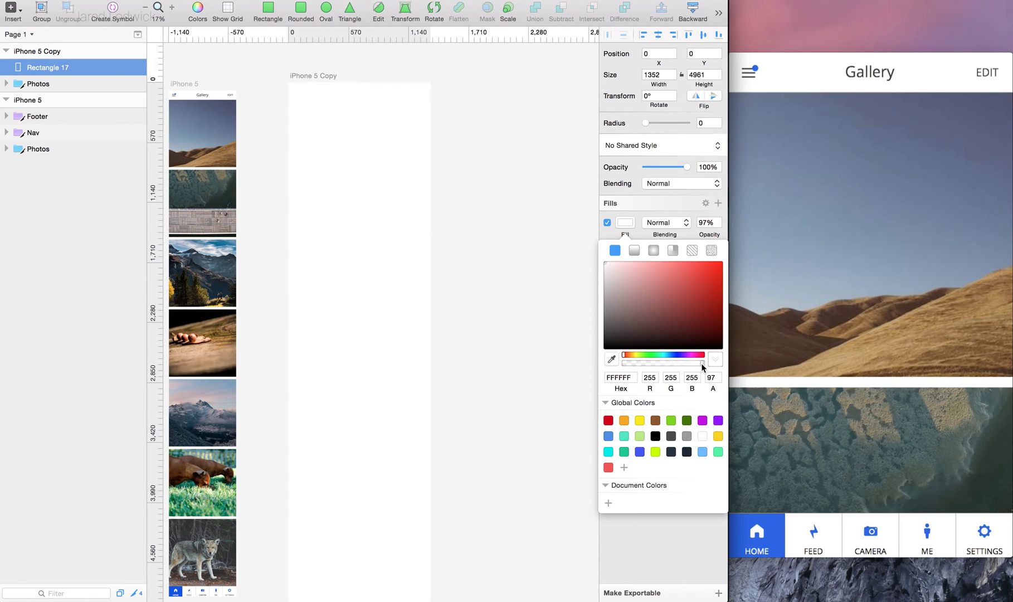
{"action": "left_click_drag", "start_coordinate": [700, 363], "coordinate": [671, 361]}
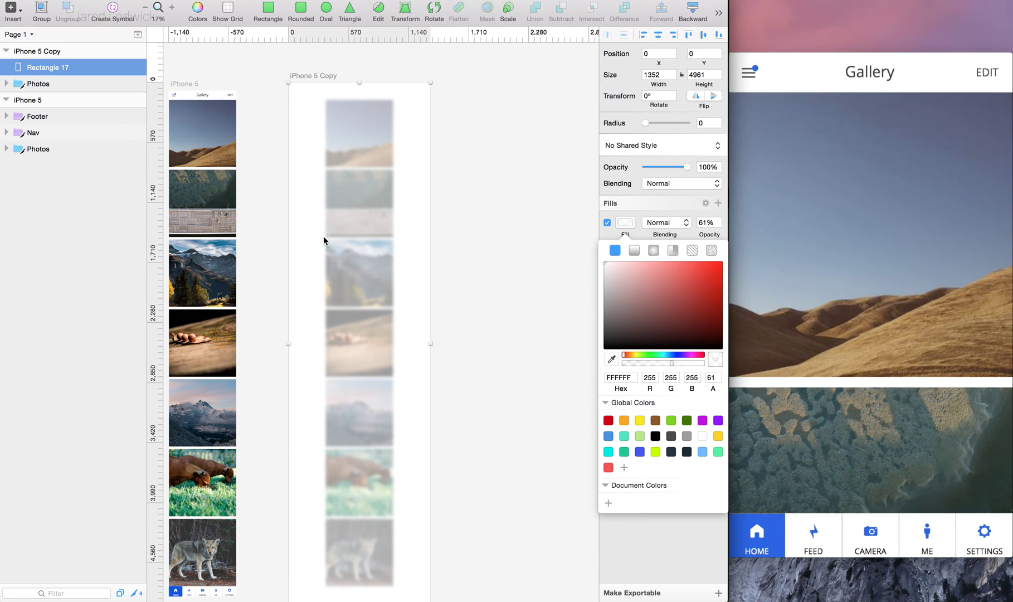
{"action": "left_click", "coordinate": [506, 195]}
Step: Raise the Background Blur amount to 35px and deselect the rectangle
{"action": "scroll", "coordinate": [355, 170], "scroll_direction": "up", "scroll_amount": 5}
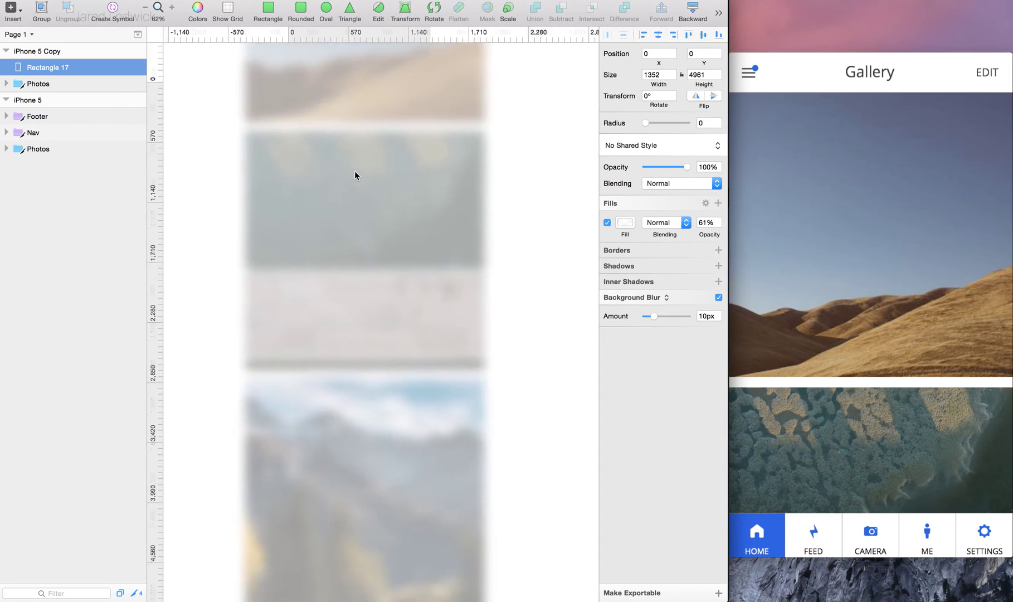
{"action": "scroll", "coordinate": [354, 170], "scroll_direction": "up", "scroll_amount": 4}
{"action": "scroll", "coordinate": [354, 170], "scroll_direction": "down", "scroll_amount": 2}
{"action": "scroll", "coordinate": [355, 170], "scroll_direction": "left", "scroll_amount": 1}
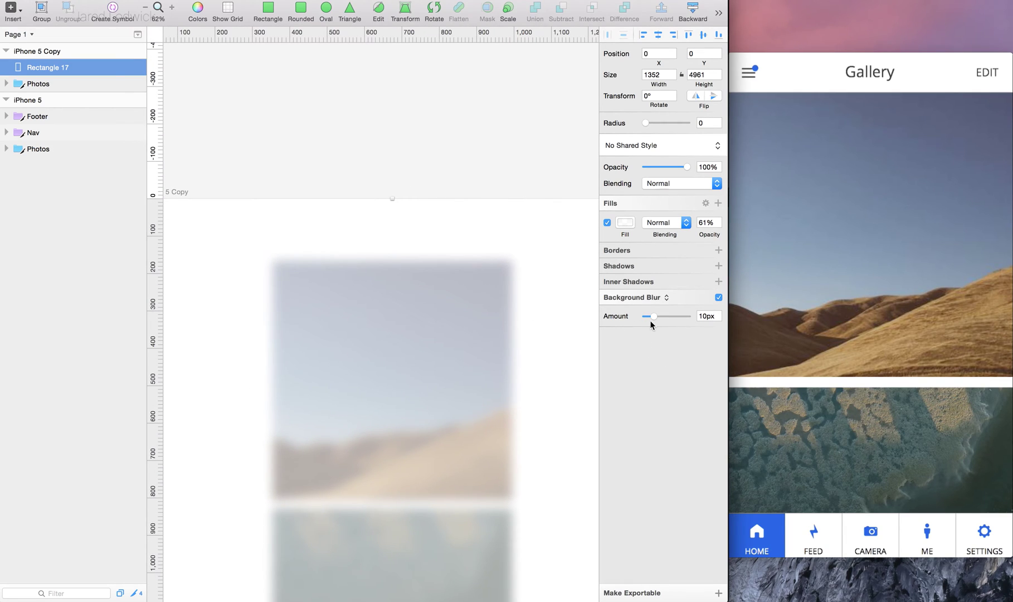
{"action": "left_click_drag", "start_coordinate": [652, 319], "coordinate": [667, 318]}
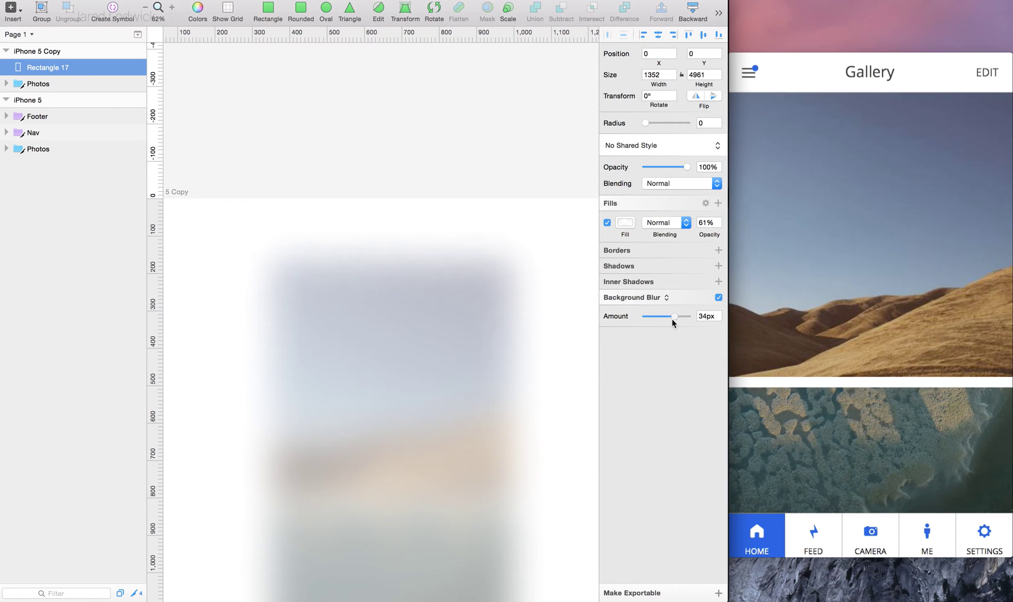
{"action": "scroll", "coordinate": [416, 318], "scroll_direction": "down", "scroll_amount": 10}
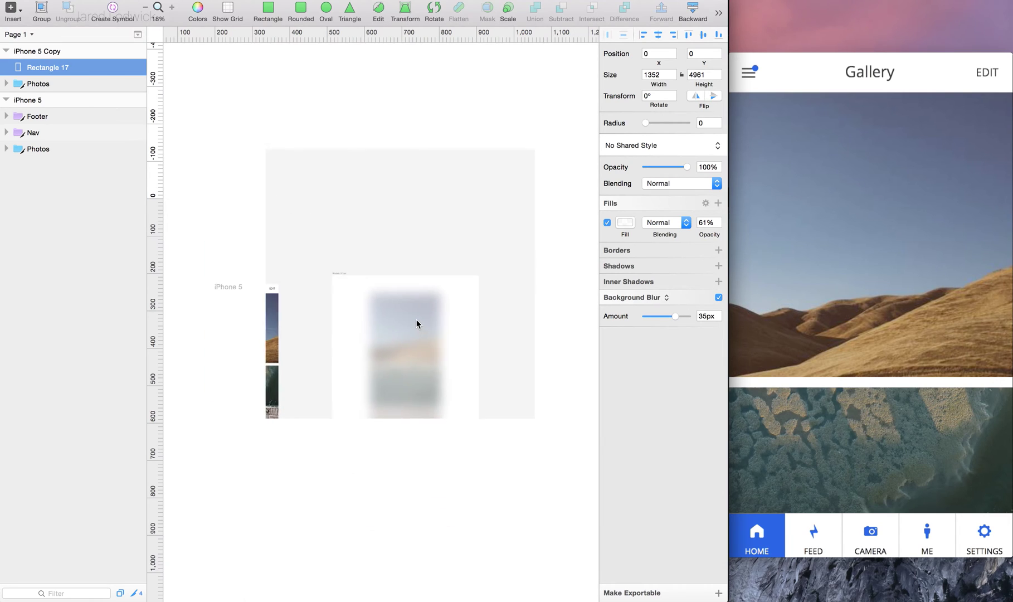
{"action": "left_click", "coordinate": [498, 414]}
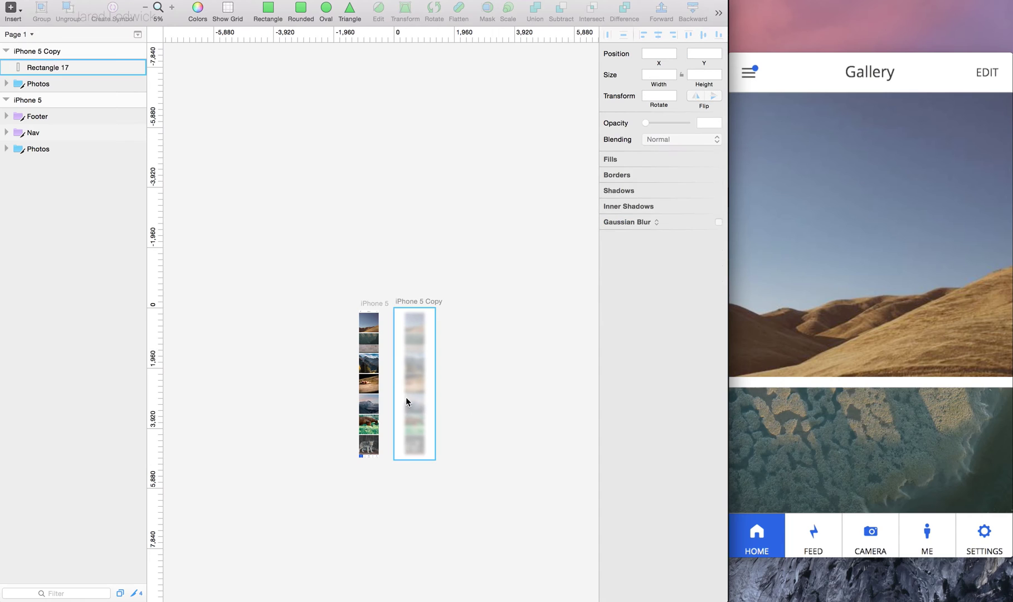
{"action": "scroll", "coordinate": [389, 372], "scroll_direction": "up", "scroll_amount": 5}
{"action": "scroll", "coordinate": [458, 318], "scroll_direction": "up", "scroll_amount": 2}
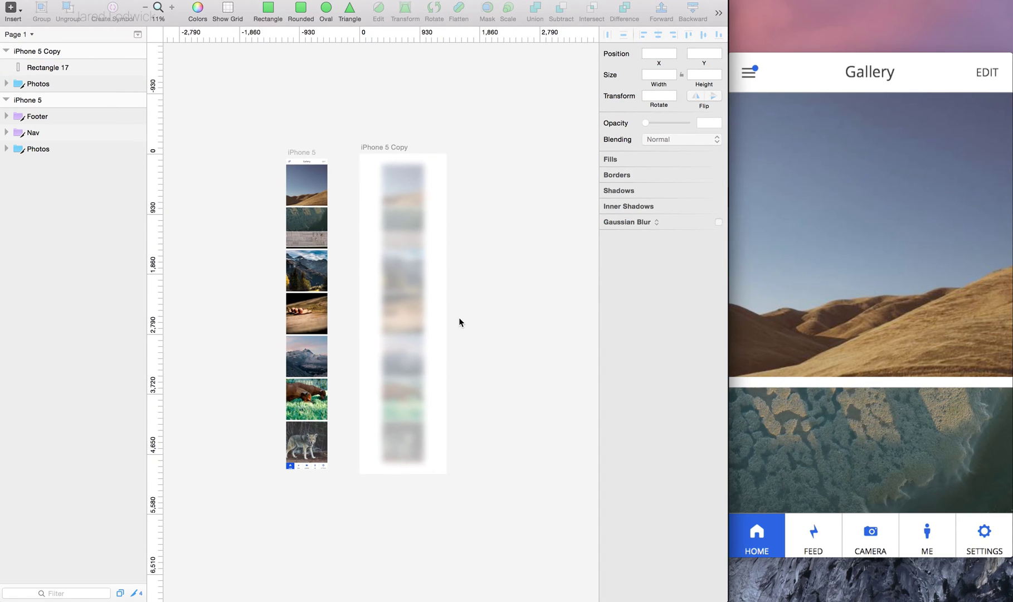
Step: Place Blur.png on the Gallery screen at -178,-47 (676×2481) over the photos
{"action": "left_click", "coordinate": [373, 145]}
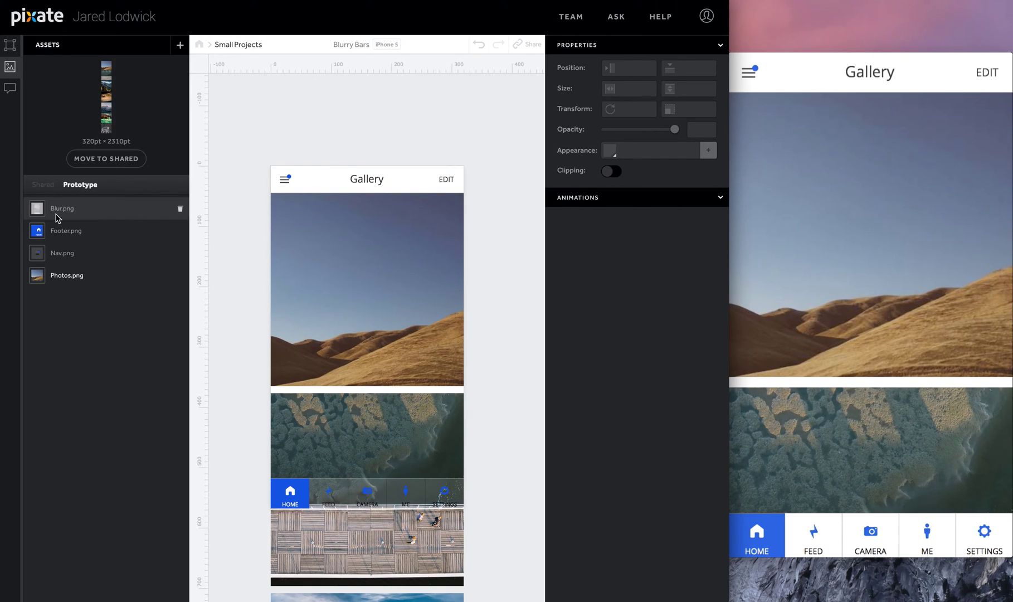
{"action": "left_click_drag", "start_coordinate": [58, 217], "coordinate": [418, 311]}
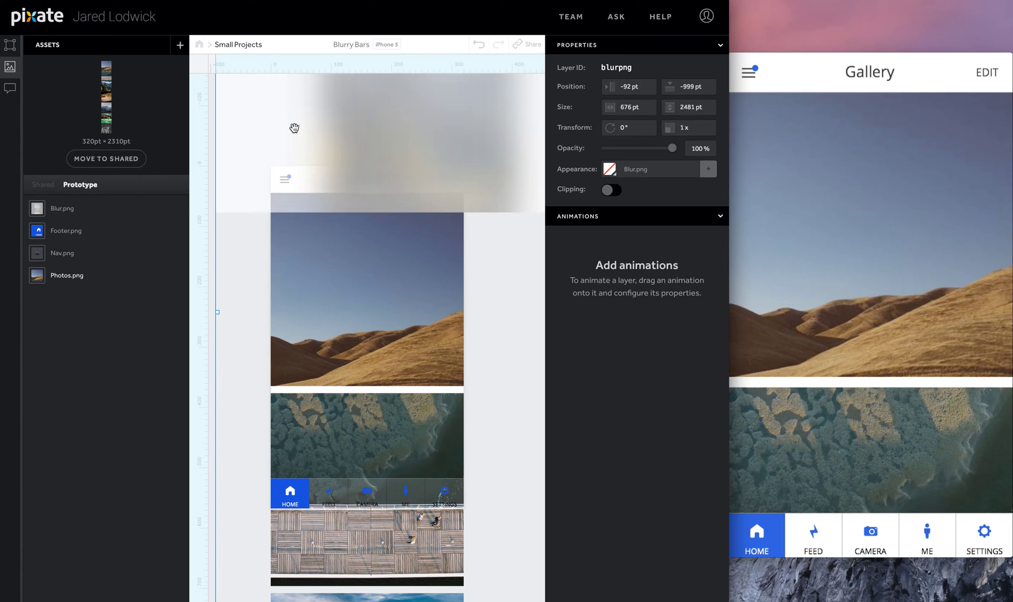
{"action": "left_click_drag", "start_coordinate": [389, 154], "coordinate": [404, 466]}
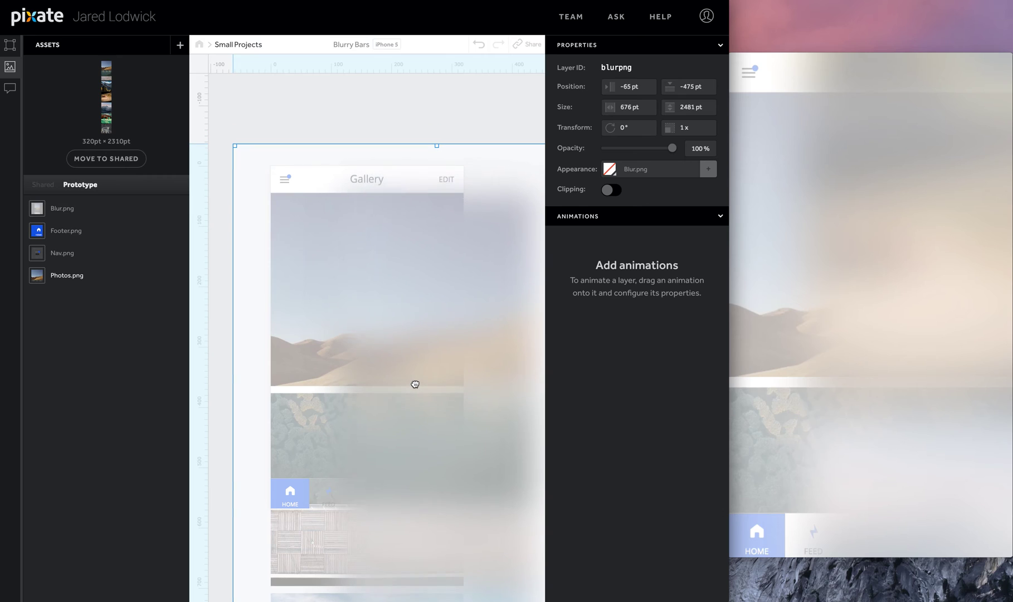
{"action": "left_click_drag", "start_coordinate": [418, 372], "coordinate": [396, 331]}
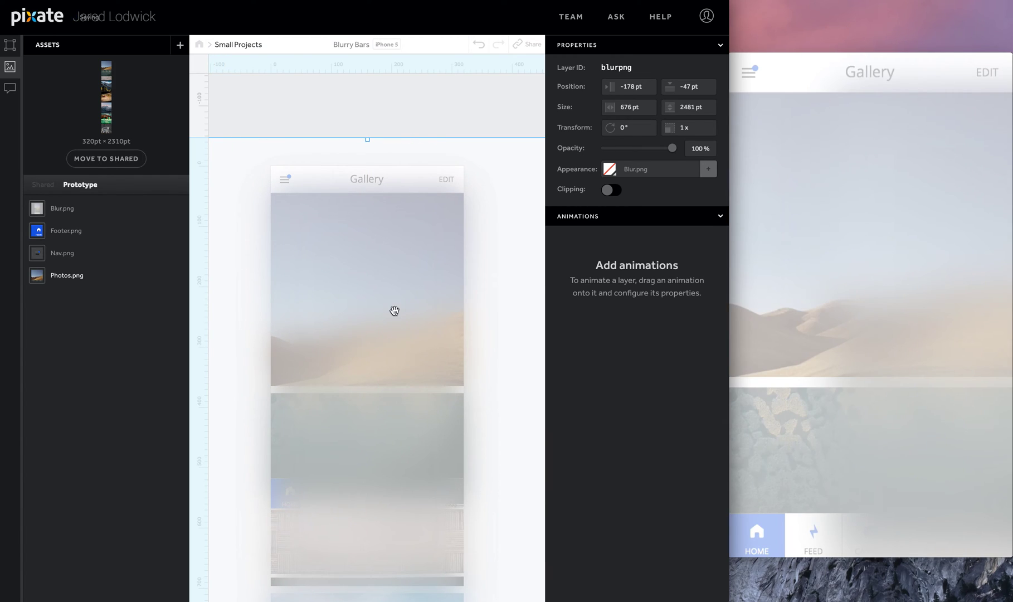
{"action": "left_click", "coordinate": [10, 44]}
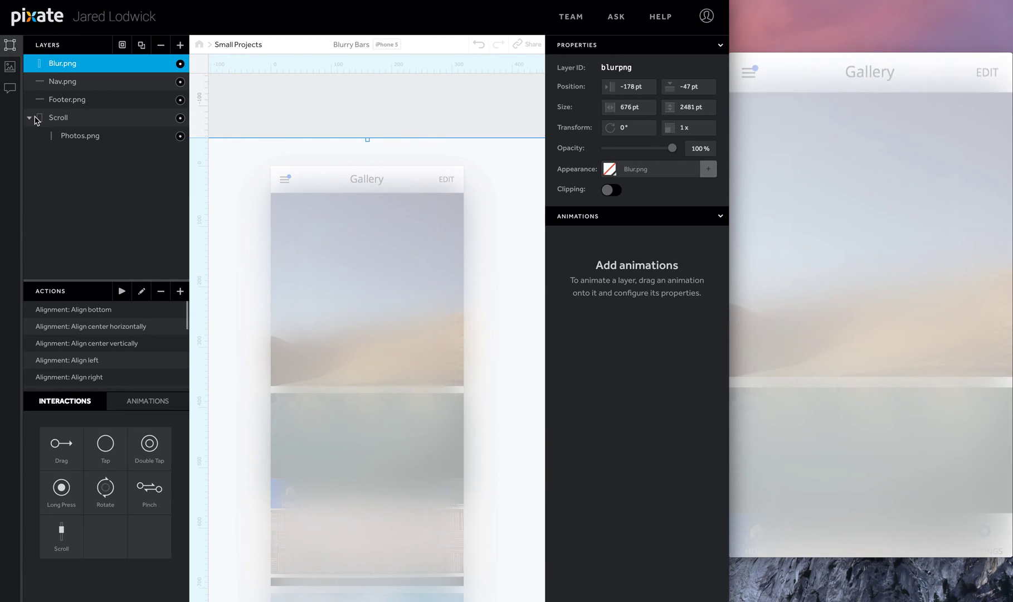
Step: Move Blur.png below the Scroll layer in the layer list
{"action": "left_click", "coordinate": [32, 119]}
{"action": "left_click_drag", "start_coordinate": [67, 64], "coordinate": [62, 123]}
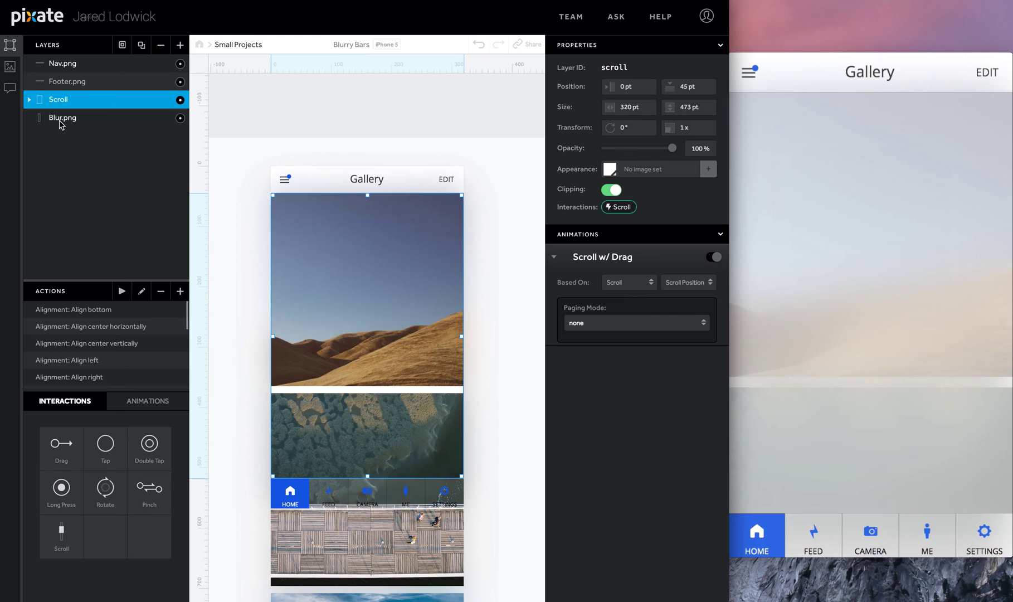
{"action": "left_click", "coordinate": [61, 119]}
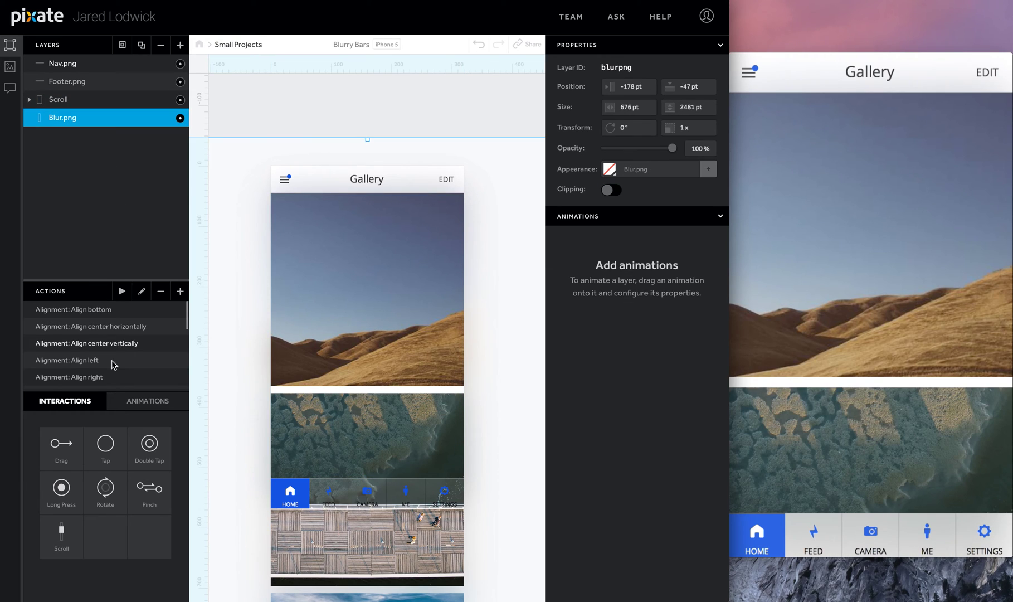
Step: Add a Move animation to Blur.png based on Scroll Position, animating continuously with rate
{"action": "left_click", "coordinate": [118, 403]}
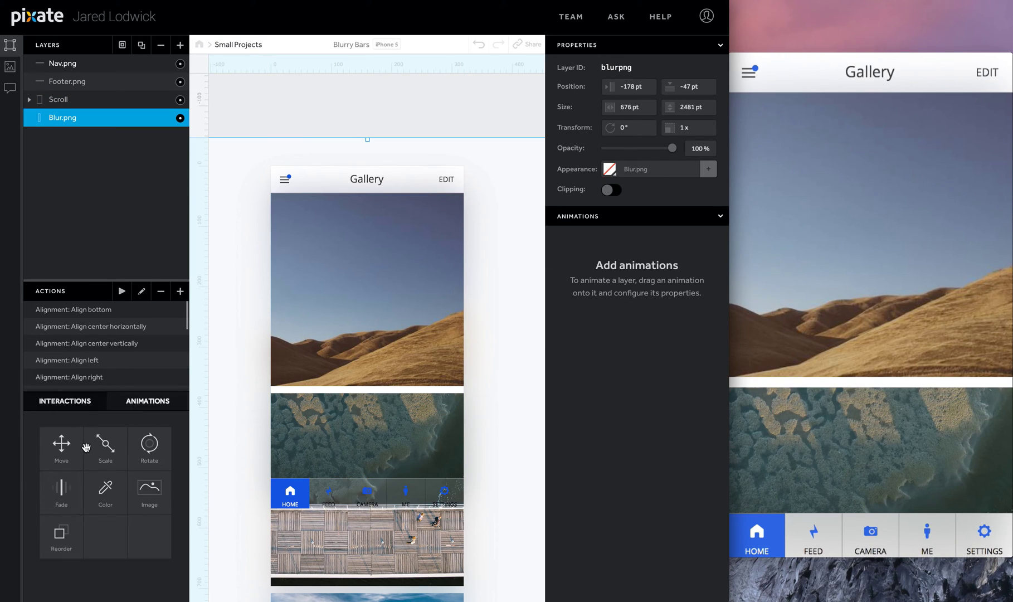
{"action": "left_click_drag", "start_coordinate": [62, 443], "coordinate": [73, 122]}
{"action": "left_click", "coordinate": [610, 263]}
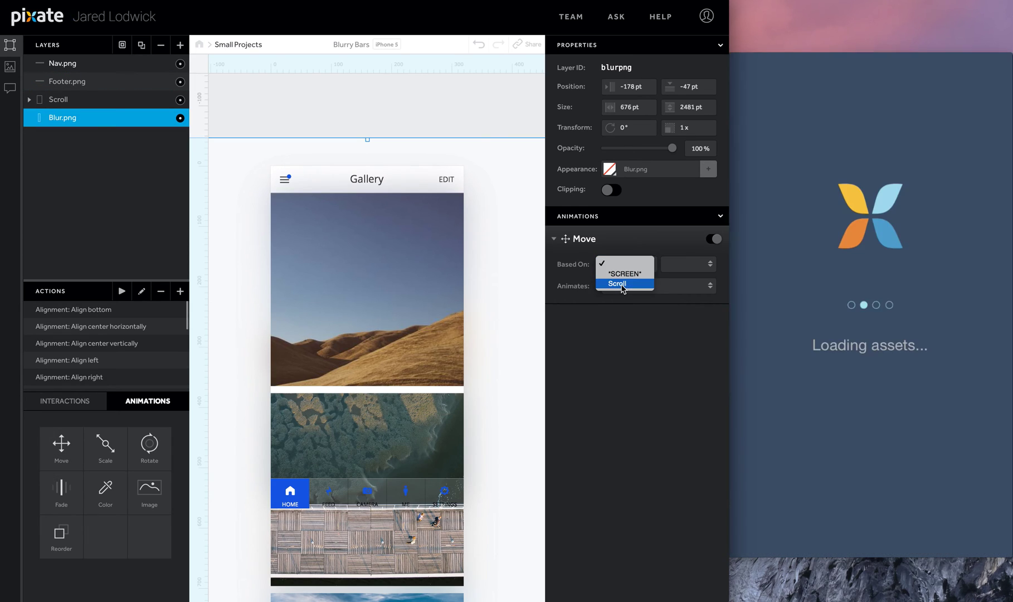
{"action": "left_click", "coordinate": [619, 284]}
{"action": "left_click", "coordinate": [670, 269]}
{"action": "left_click", "coordinate": [673, 270]}
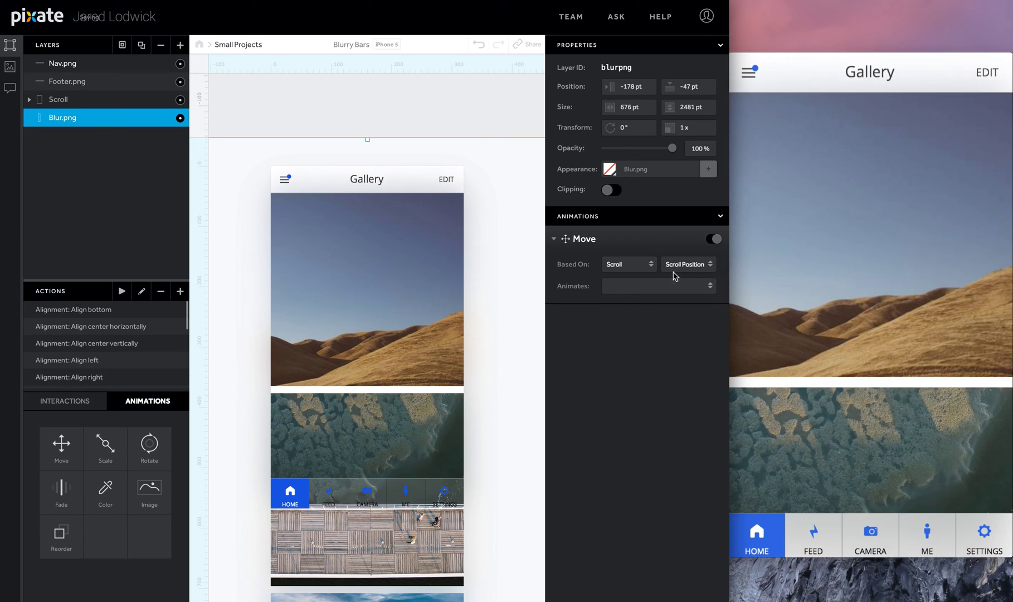
{"action": "left_click", "coordinate": [674, 287]}
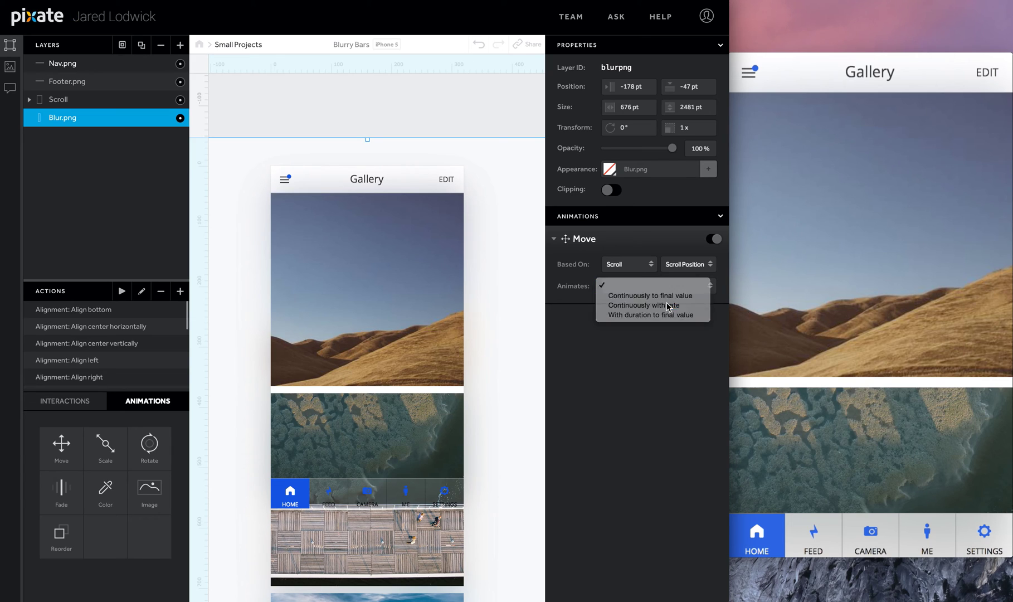
{"action": "left_click", "coordinate": [667, 306]}
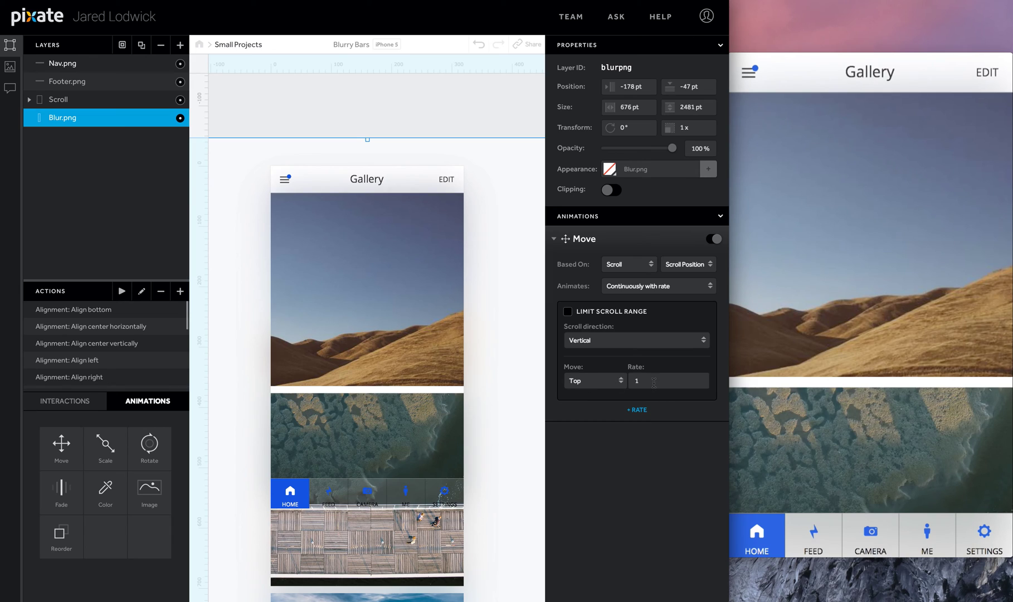
{"action": "left_click", "coordinate": [653, 382]}
Step: Set the move rate to -1 and drag the preview to test the blurred bars
{"action": "type", "text": "-1"}
{"action": "key", "text": "Return"}
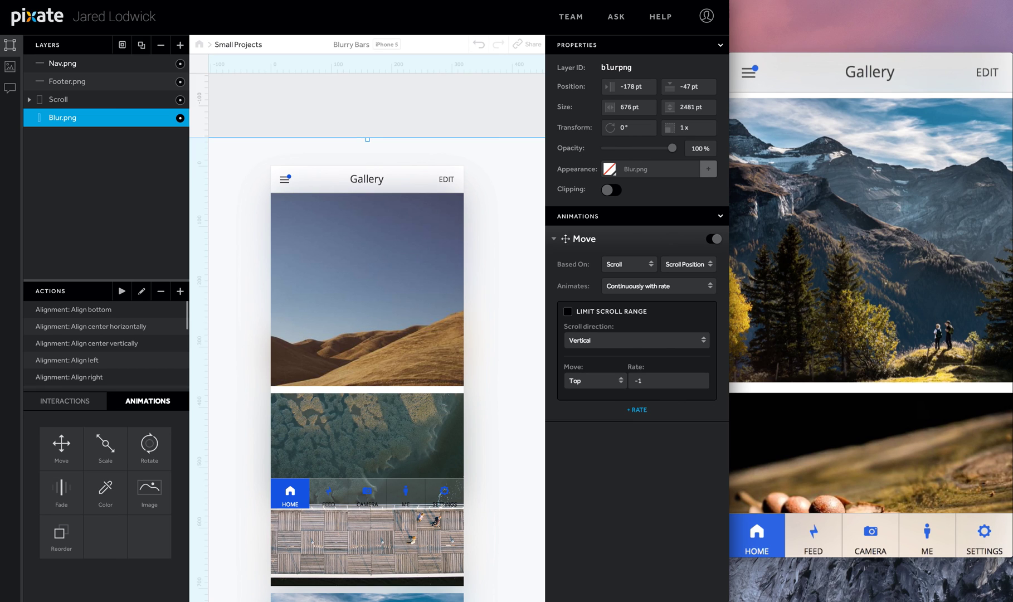
{"action": "left_click_drag", "start_coordinate": [860, 312], "coordinate": [859, 509]}
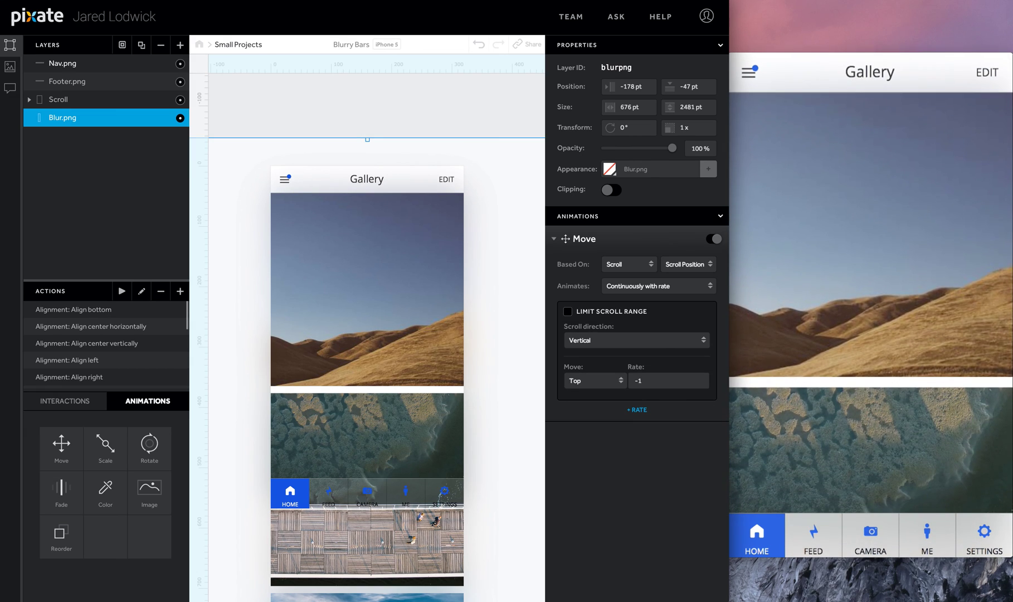